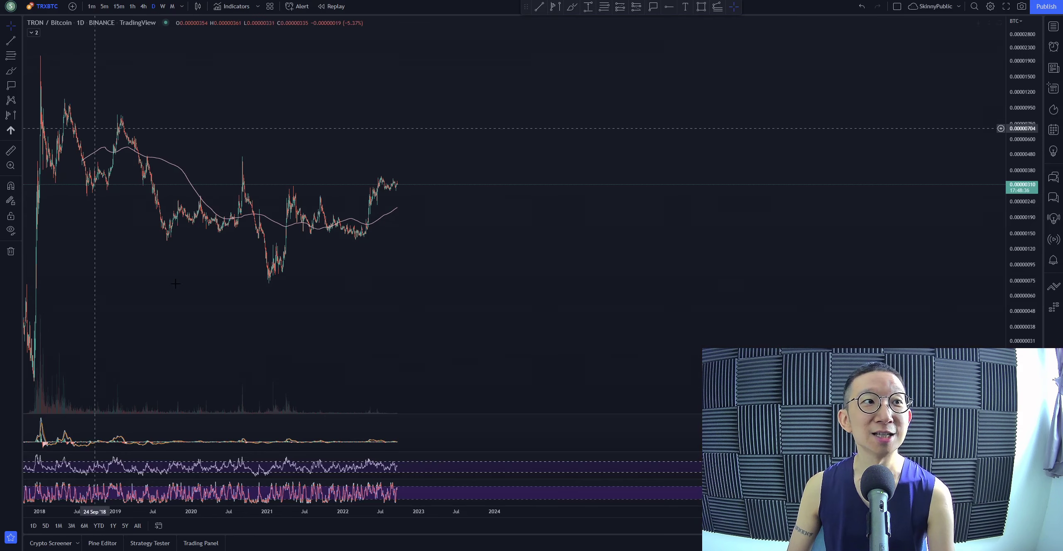
Sketch a red rising arrow with the freehand brush, then undo it
key(alt+shift+b)
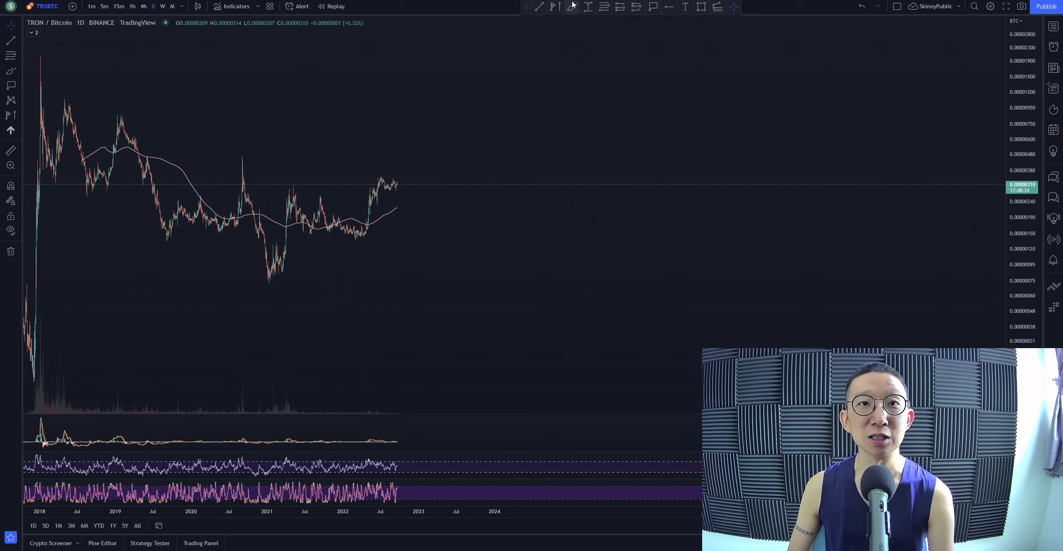
scroll(350, 211, up, 3)
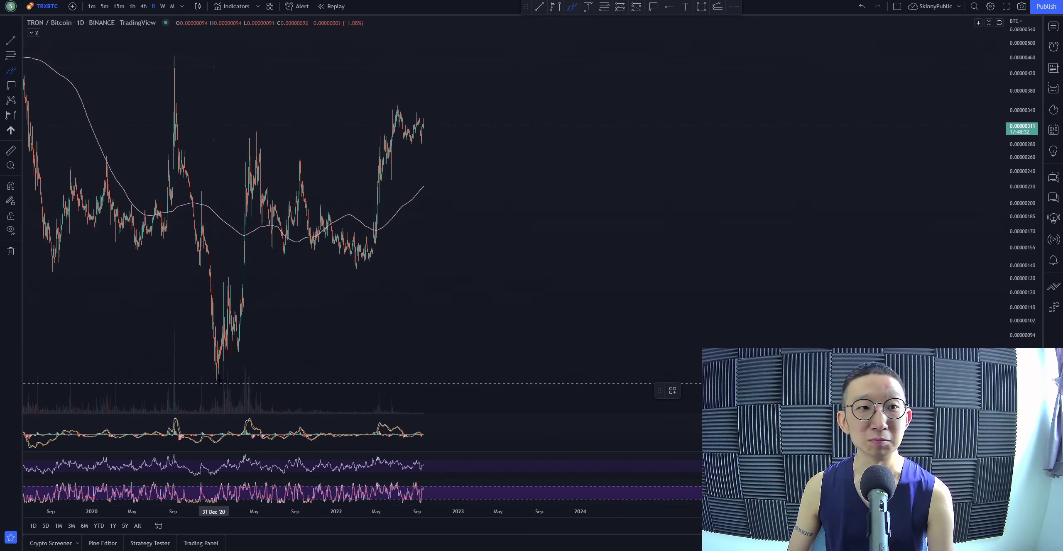
mouse_move(218, 379)
mouse_down()
mouse_move(278, 146)
mouse_move(328, 224)
mouse_move(367, 233)
mouse_move(397, 112)
mouse_move(413, 129)
mouse_up()
key(ctrl+z)
scroll(421, 166, down, 5)
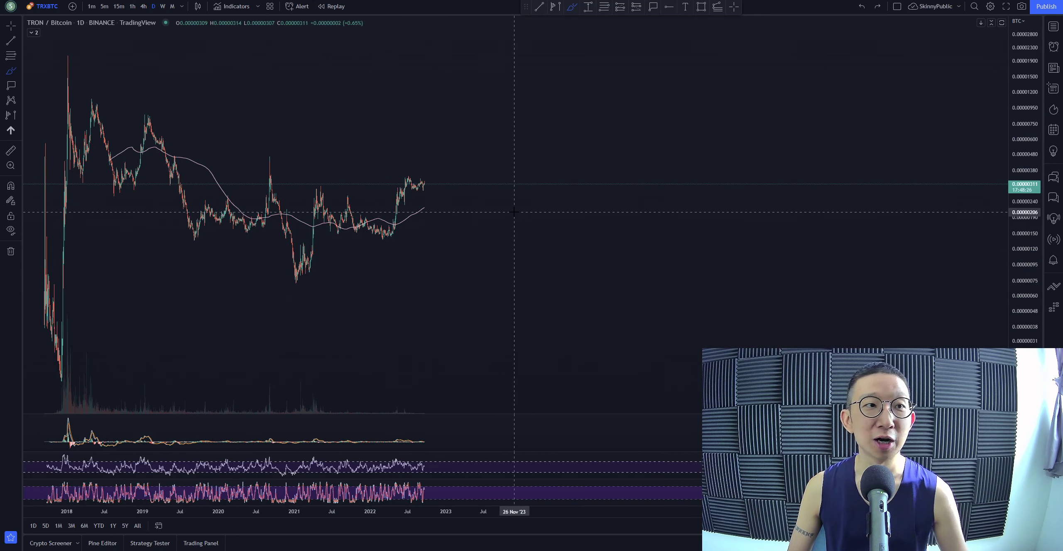
Start bar replay from 05 Apr '22 and brush falling upper and lower lines from the 2018 peak
click(337, 6)
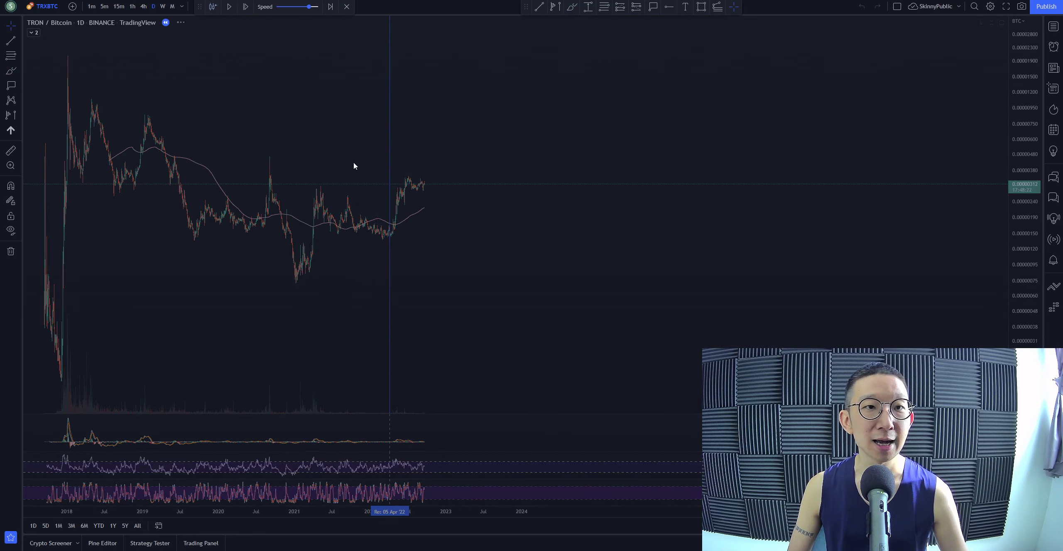
click(389, 166)
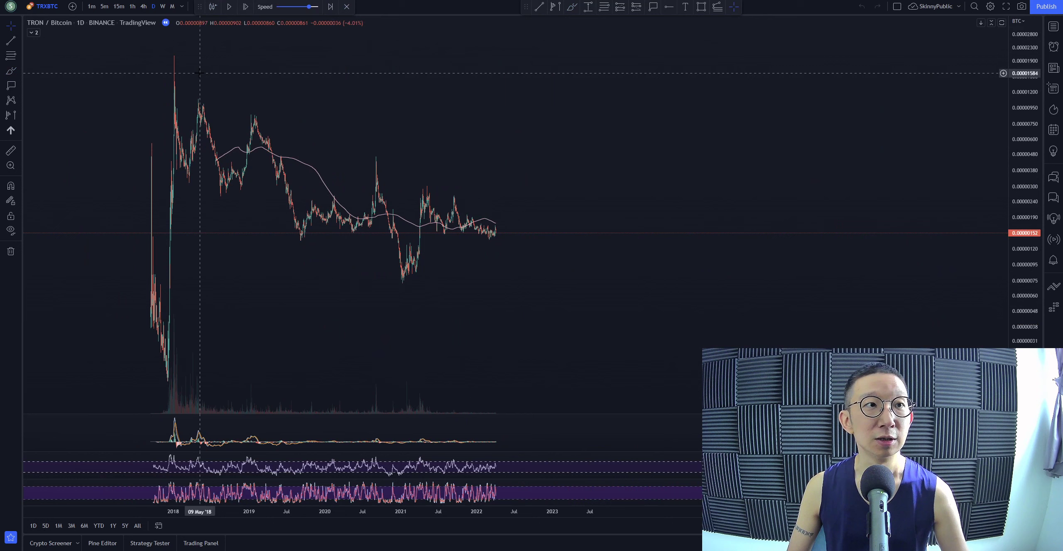
click(572, 6)
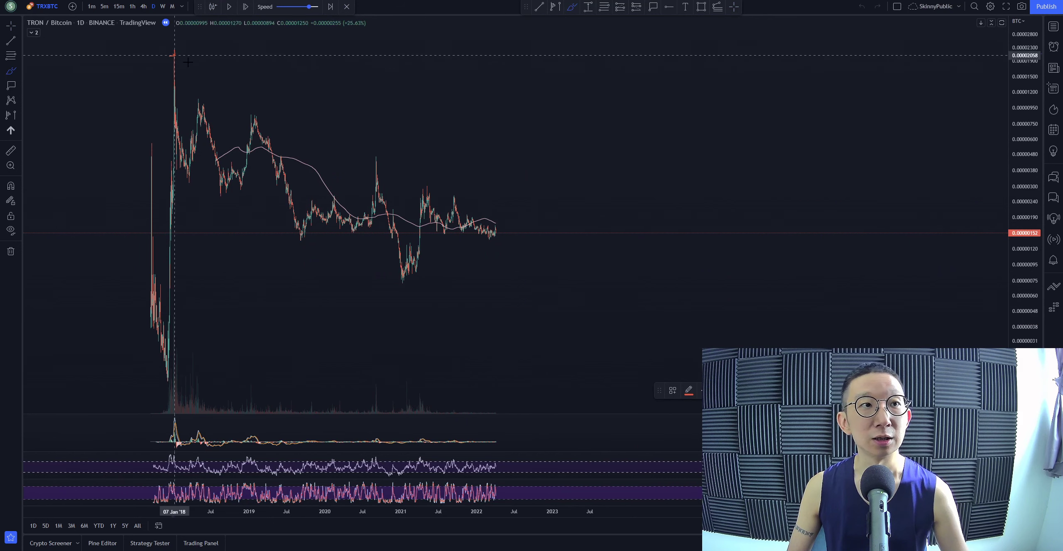
drag(174, 55, 523, 229)
drag(175, 185, 460, 316)
Try curved up and down arrows from the latest bars, then remove all the sketches
scroll(456, 310, up, 1)
drag(444, 230, 473, 148)
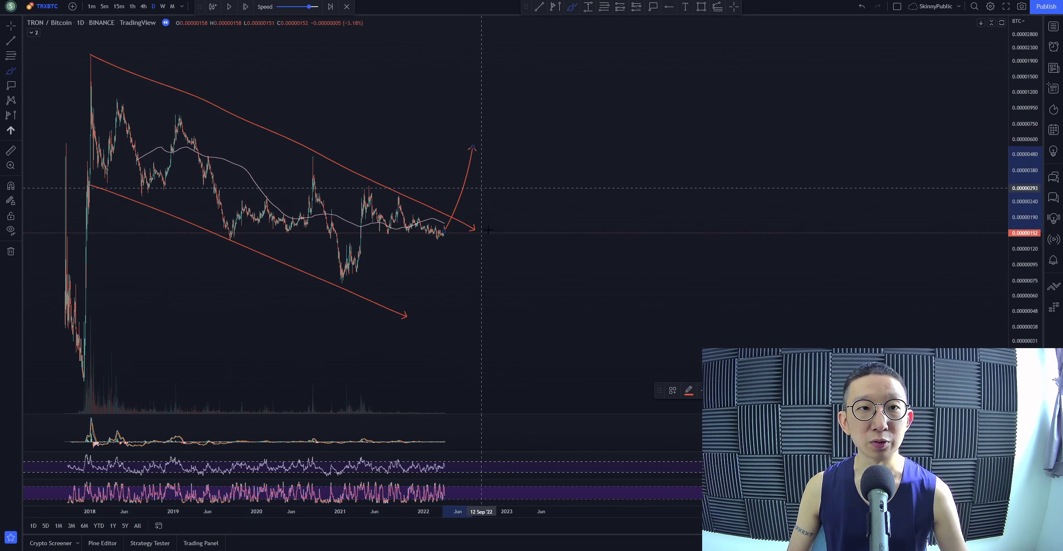
key(ctrl+z)
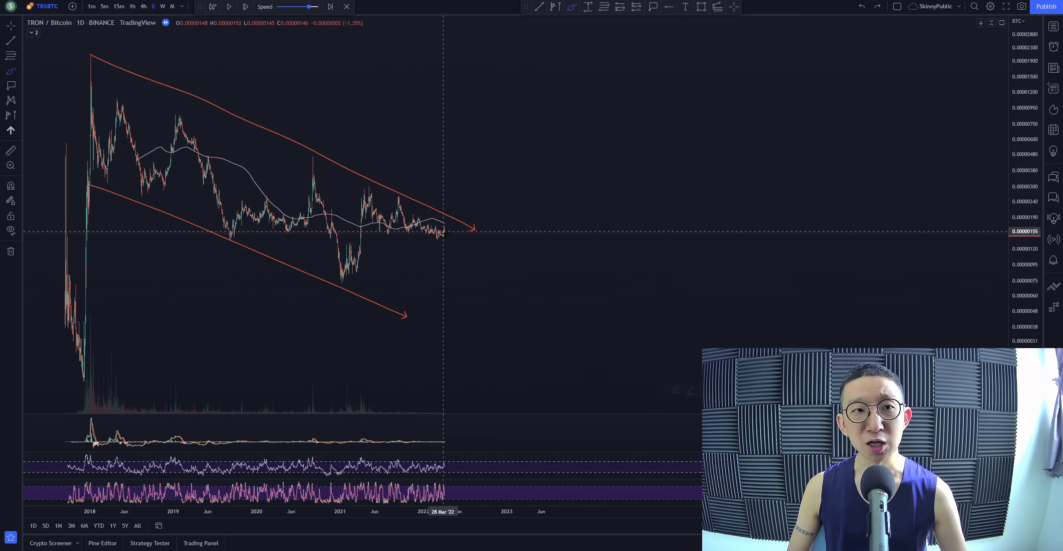
drag(444, 232, 457, 268)
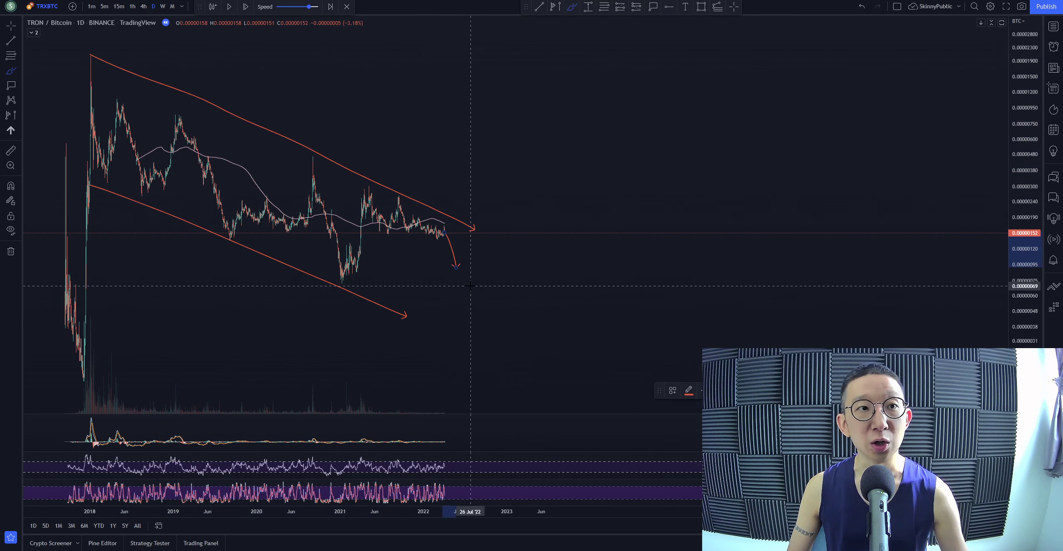
key(ctrl+z)
drag(444, 232, 476, 168)
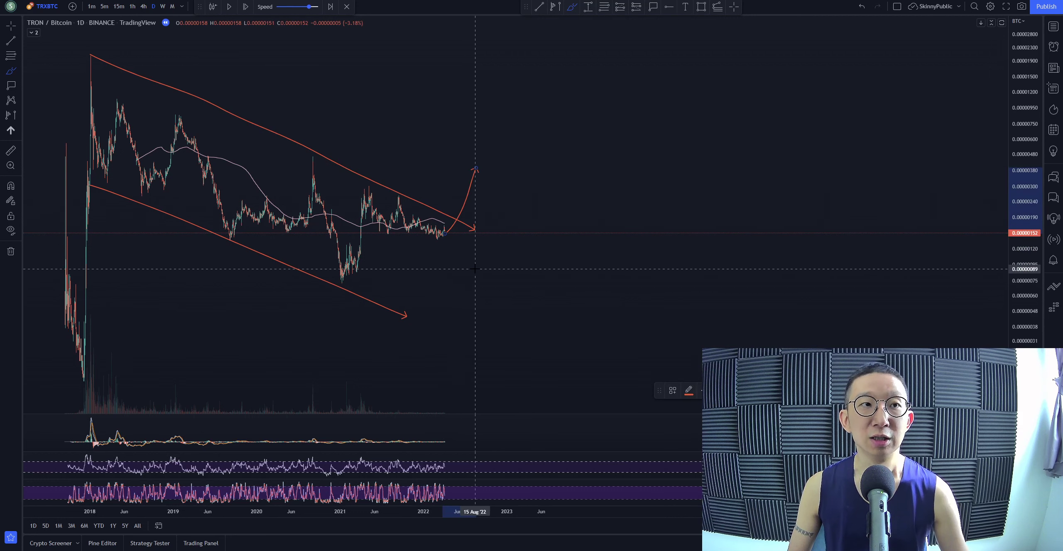
key(ctrl+z)
key(ctrl+z)
key(ctrl+z)
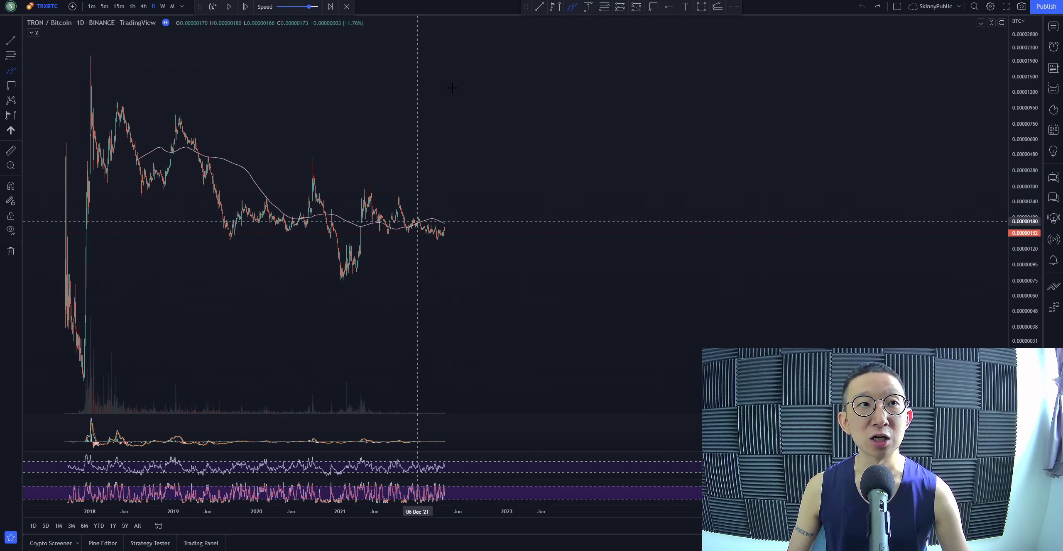
Exit replay mode, then sketch and undo a short upward arrow past the latest bars
click(347, 6)
click(595, 299)
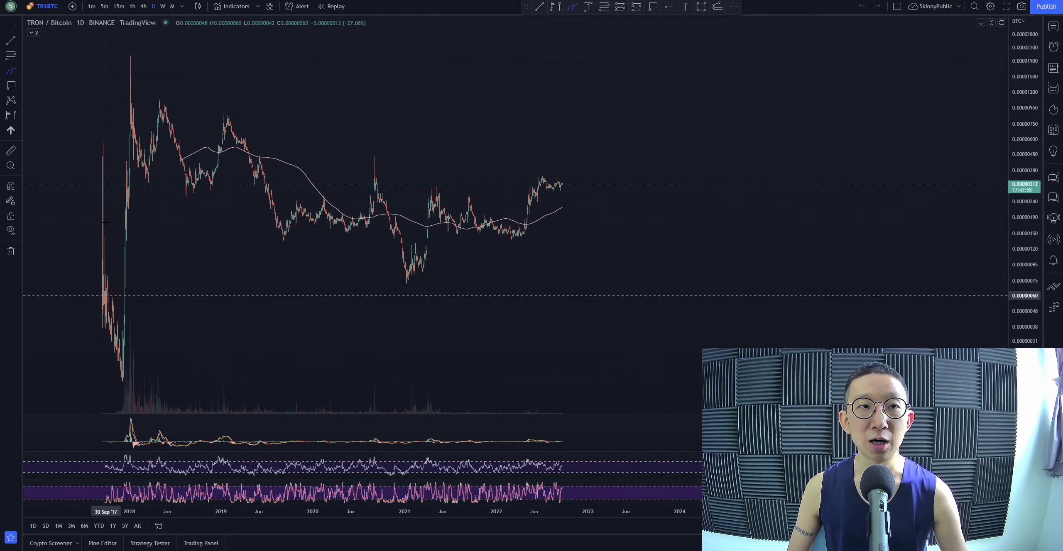
drag(452, 226, 484, 214)
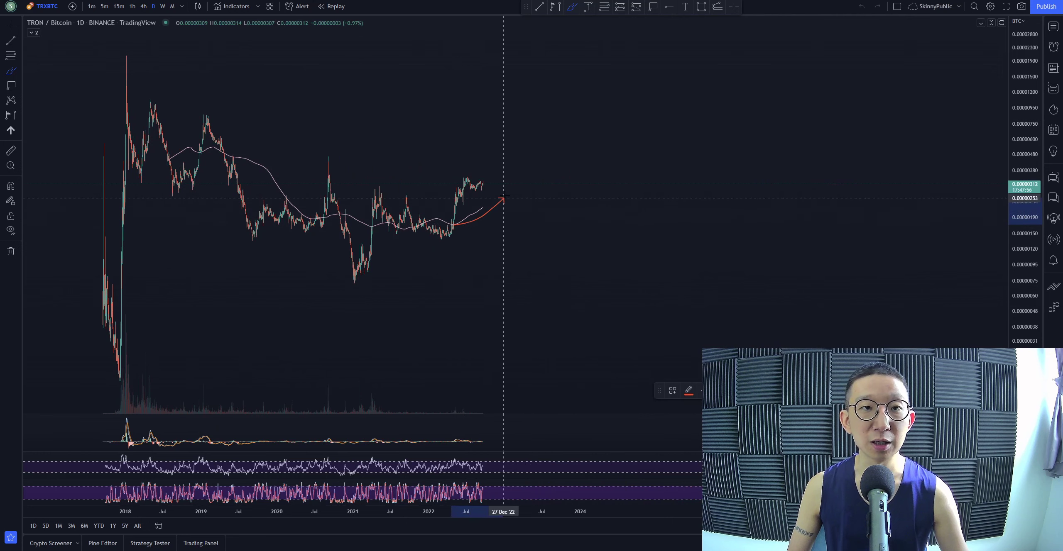
key(ctrl+z)
Draw a falling line from the Sep 2020 high and a rising line from the 2021 low, then undo both
scroll(467, 208, up, 4)
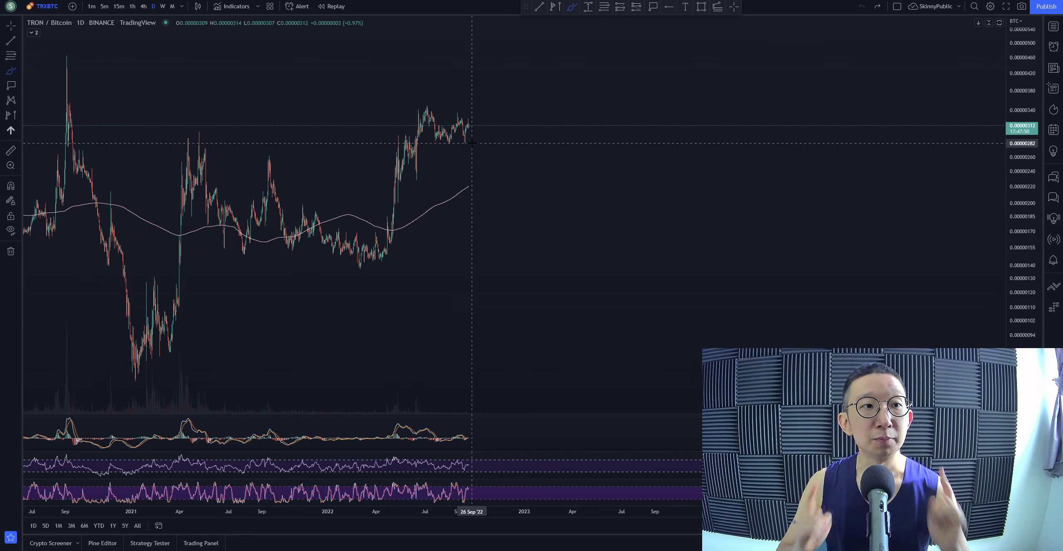
scroll(472, 142, down, 5)
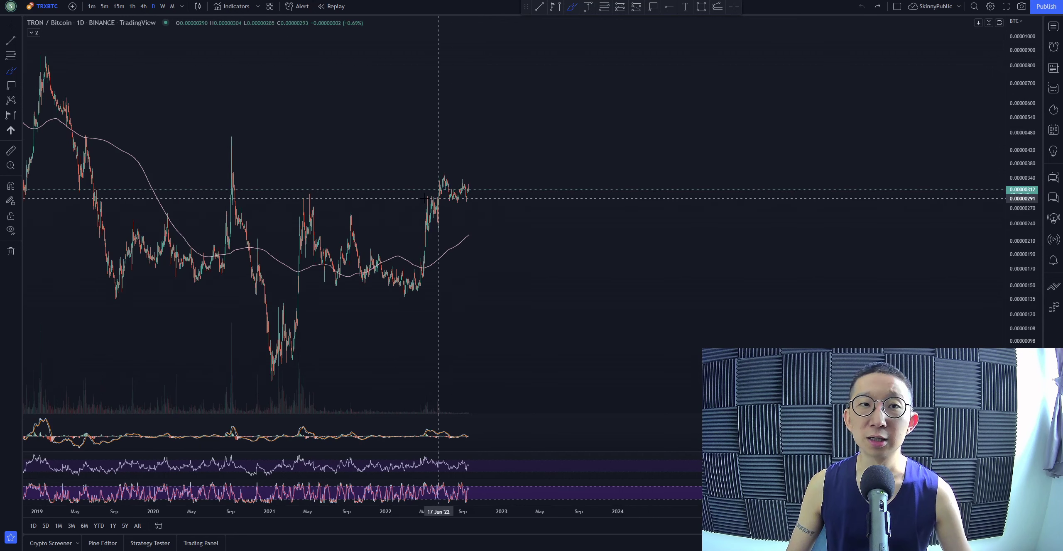
drag(235, 136, 464, 266)
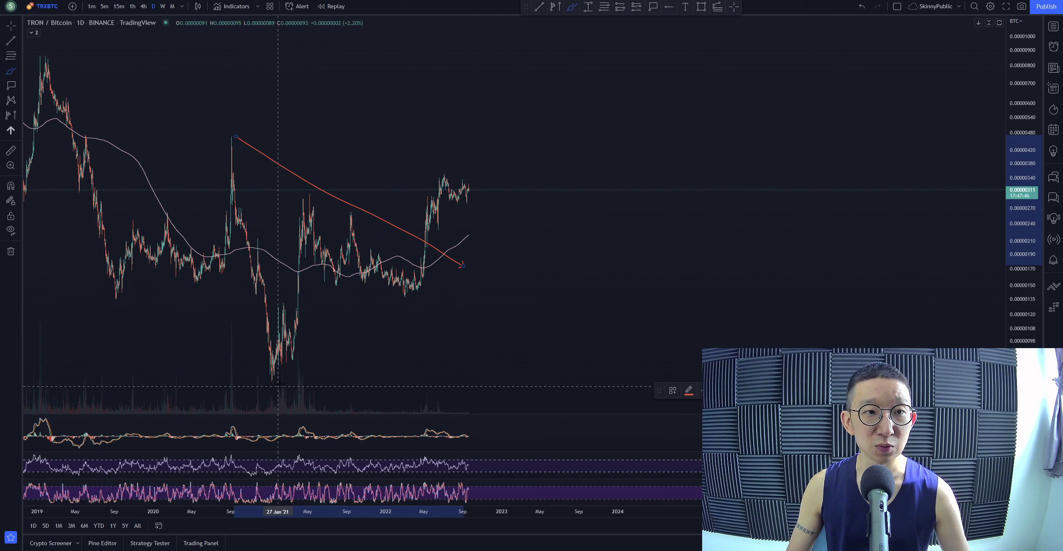
drag(280, 384, 464, 277)
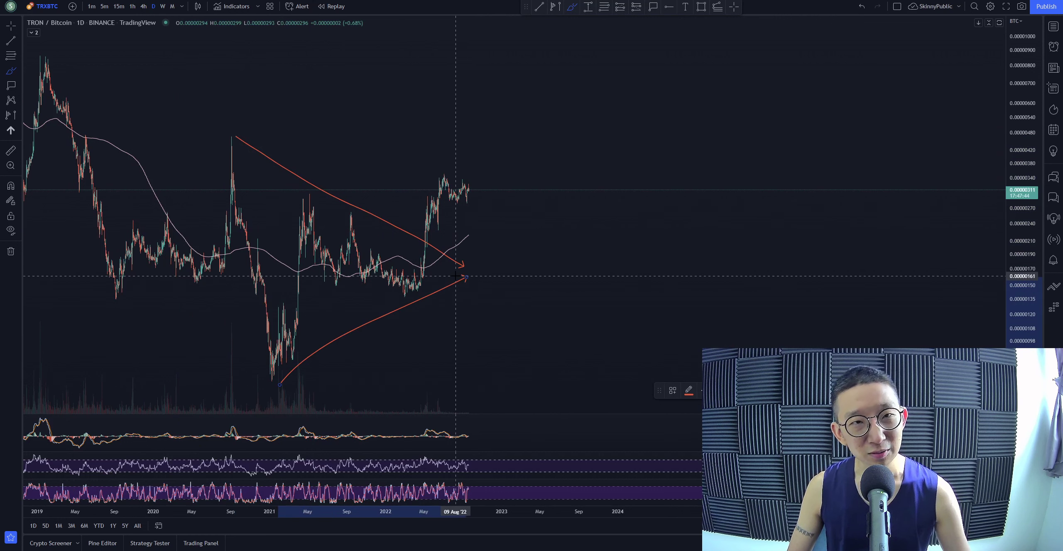
key(ctrl+z)
key(ctrl+z)
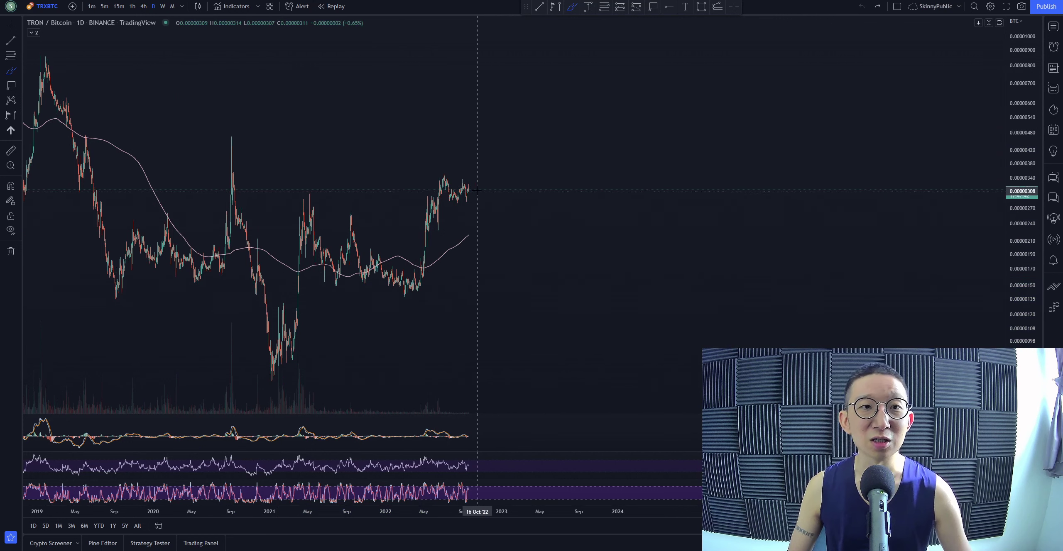
Sketch and discard curved down and up arrows from the latest candles
drag(472, 193, 515, 308)
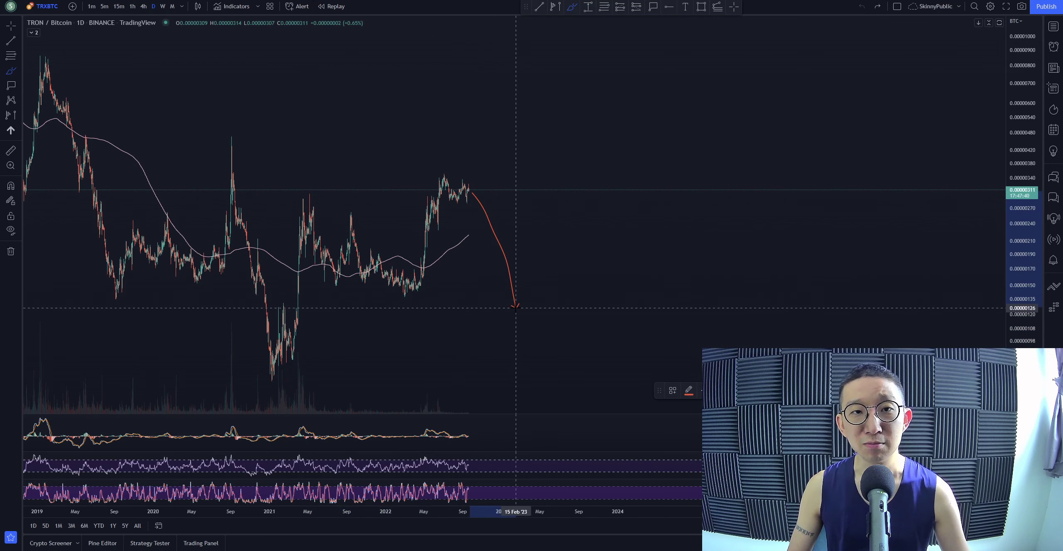
key(Escape)
drag(468, 191, 526, 65)
key(ctrl+z)
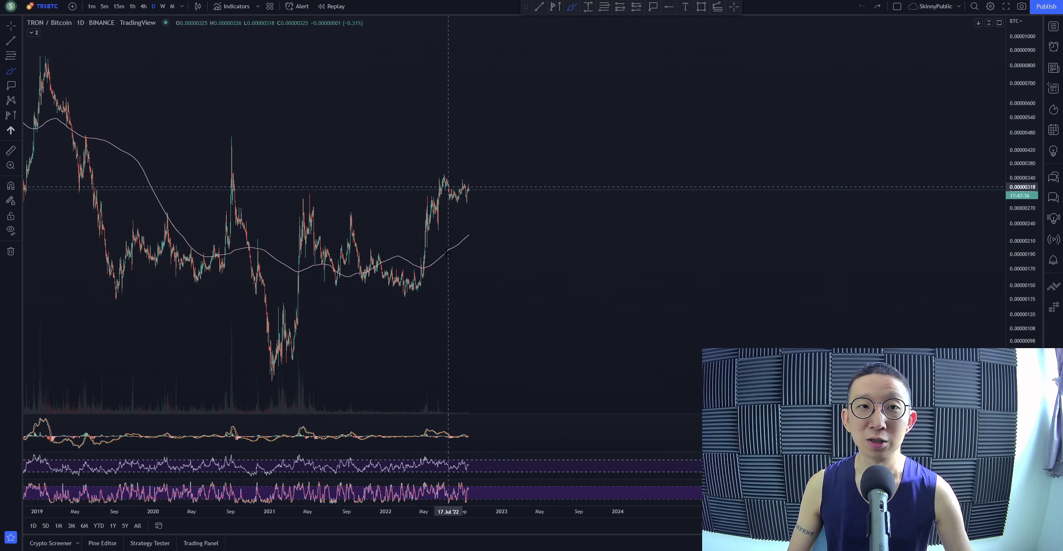
Draw a loop around the price history twice, undoing each attempt
scroll(481, 166, down, 3)
mouse_move(482, 163)
mouse_down()
mouse_move(272, 94)
mouse_move(141, 207)
mouse_move(492, 147)
mouse_move(470, 139)
mouse_up()
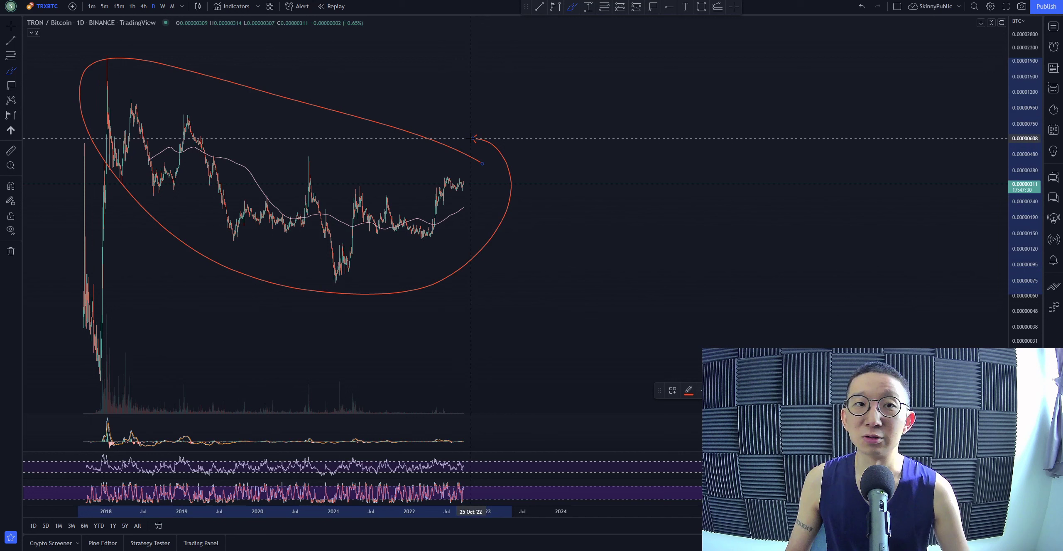
key(ctrl+z)
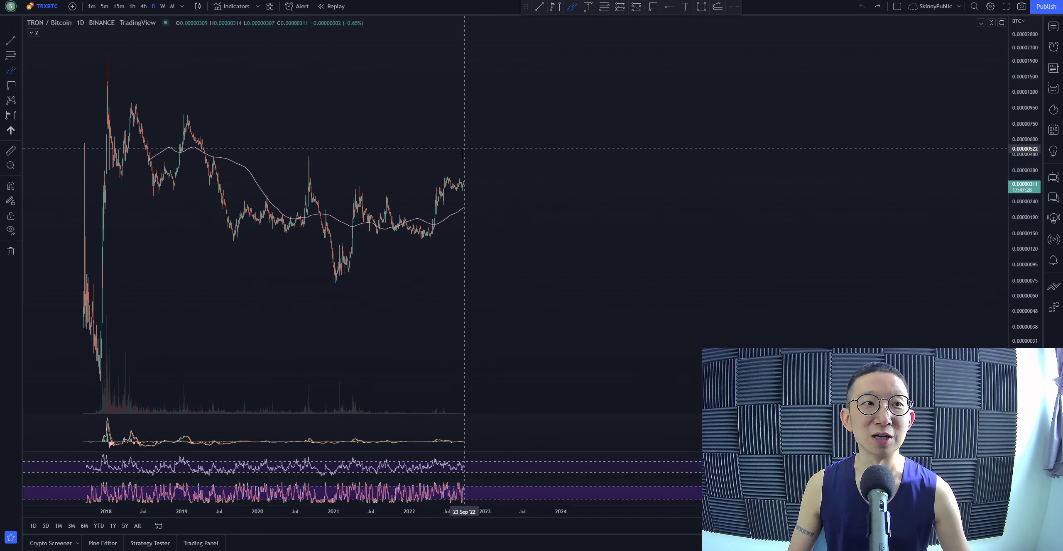
mouse_move(481, 166)
mouse_down()
mouse_move(207, 52)
mouse_move(92, 124)
mouse_move(481, 109)
mouse_up()
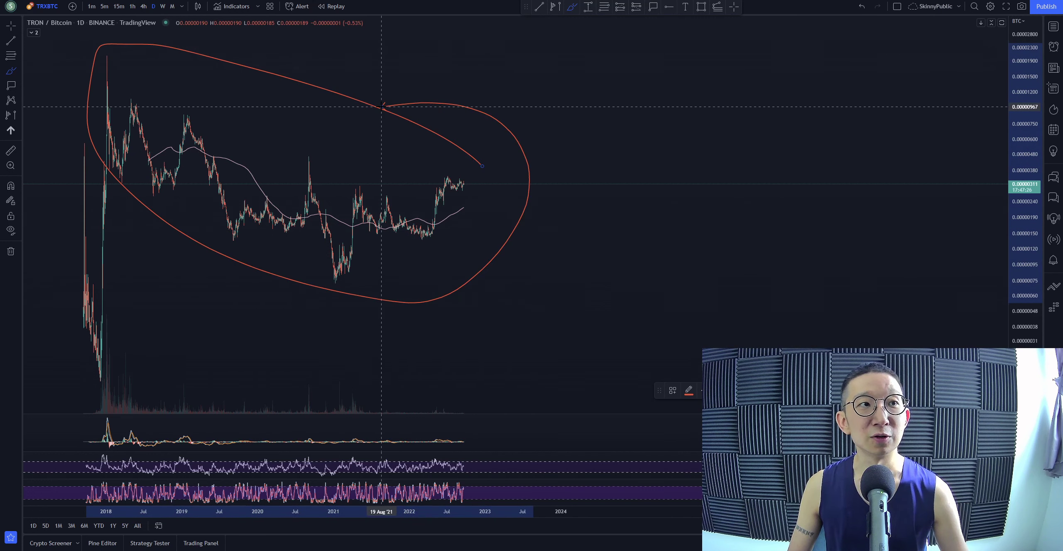
key(ctrl+z)
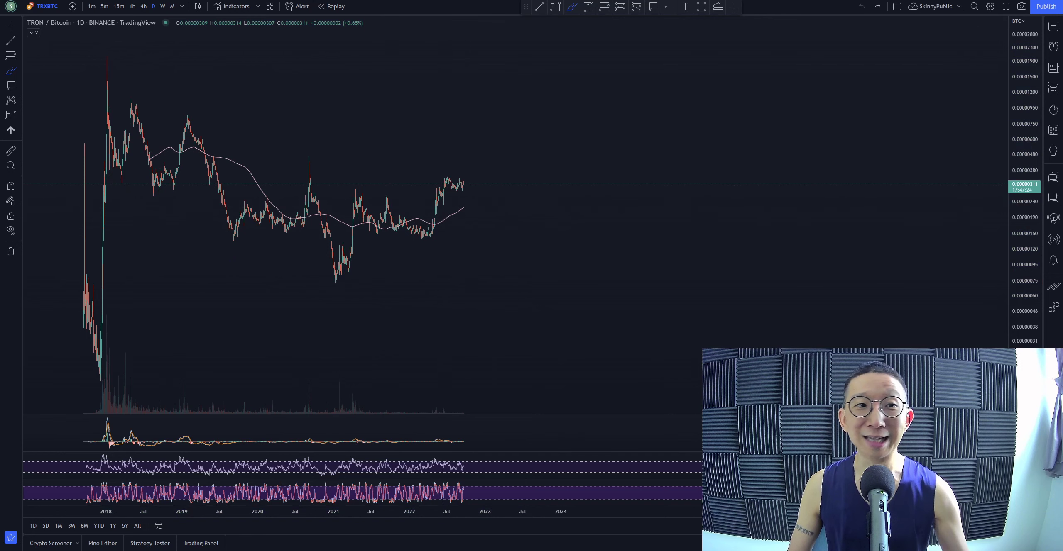
Load the TRXU TRON/TetherUS Binance chart and remove the three red arrows beside the targets
text(TRXUSDT)
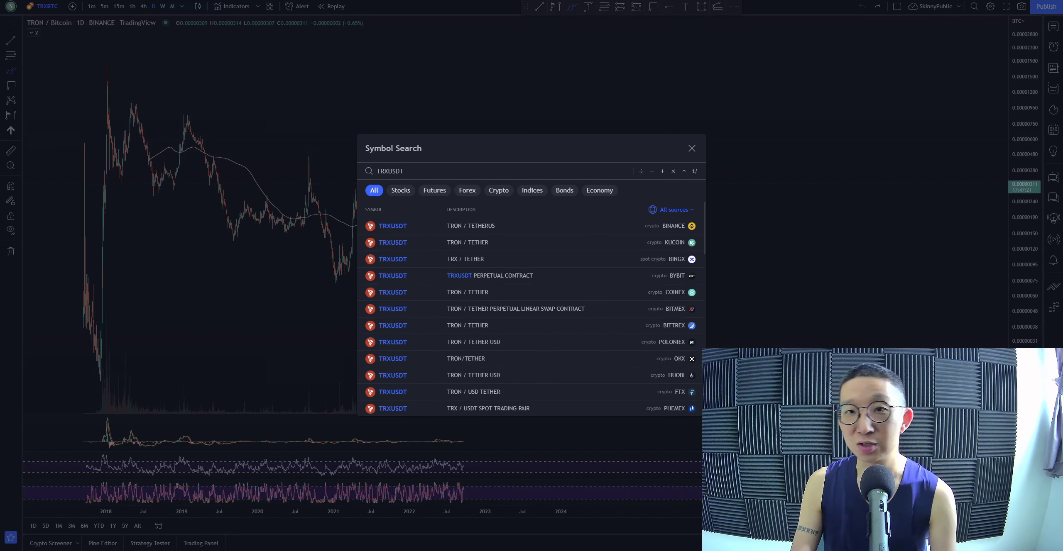
key(Return)
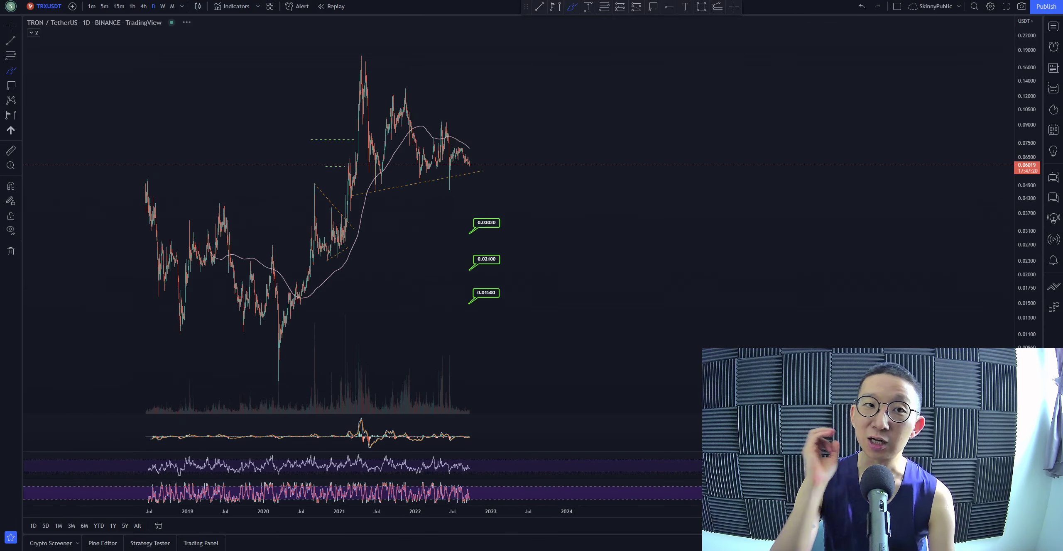
scroll(544, 262, up, 3)
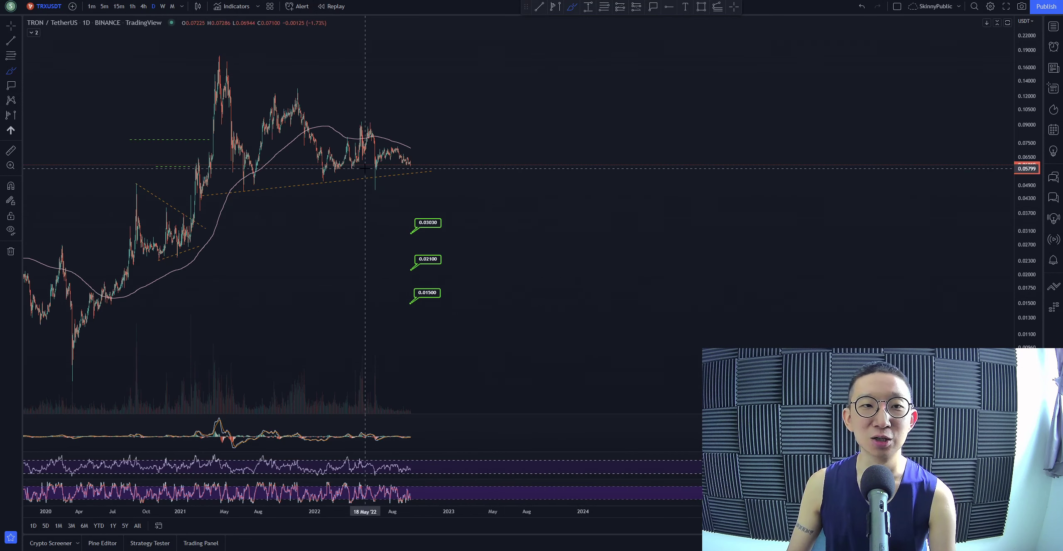
scroll(438, 262, down, 3)
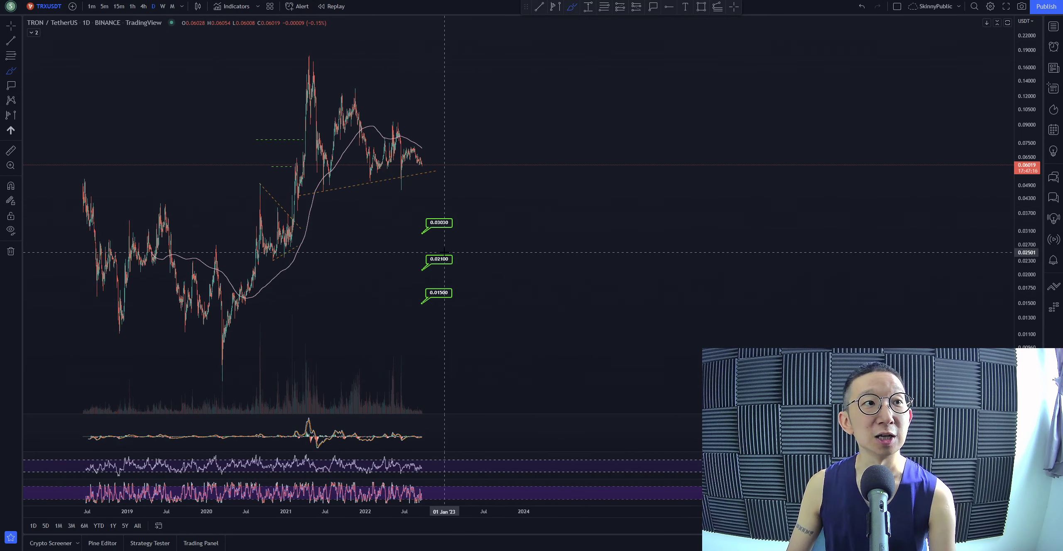
scroll(452, 195, down, 1)
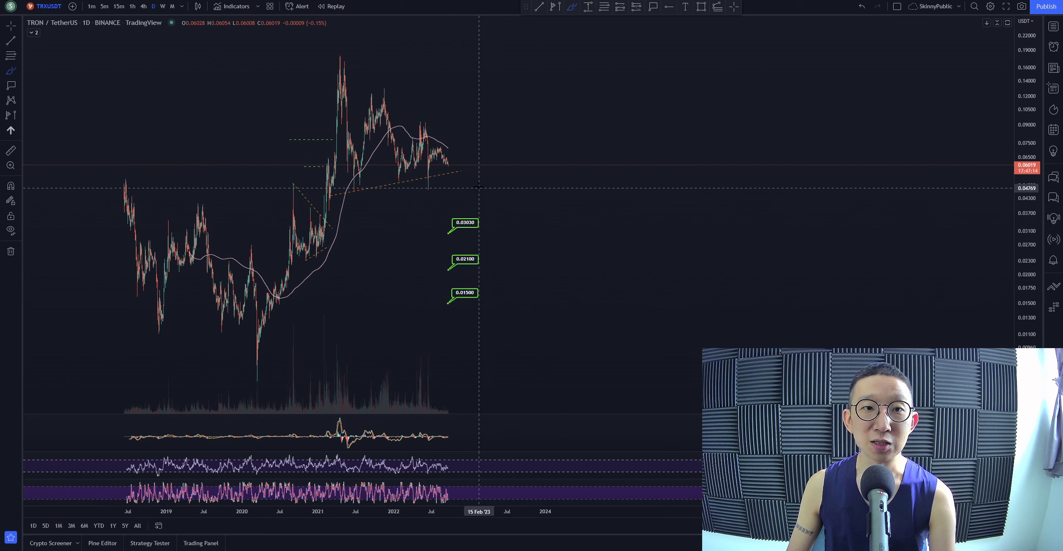
drag(478, 188, 476, 285)
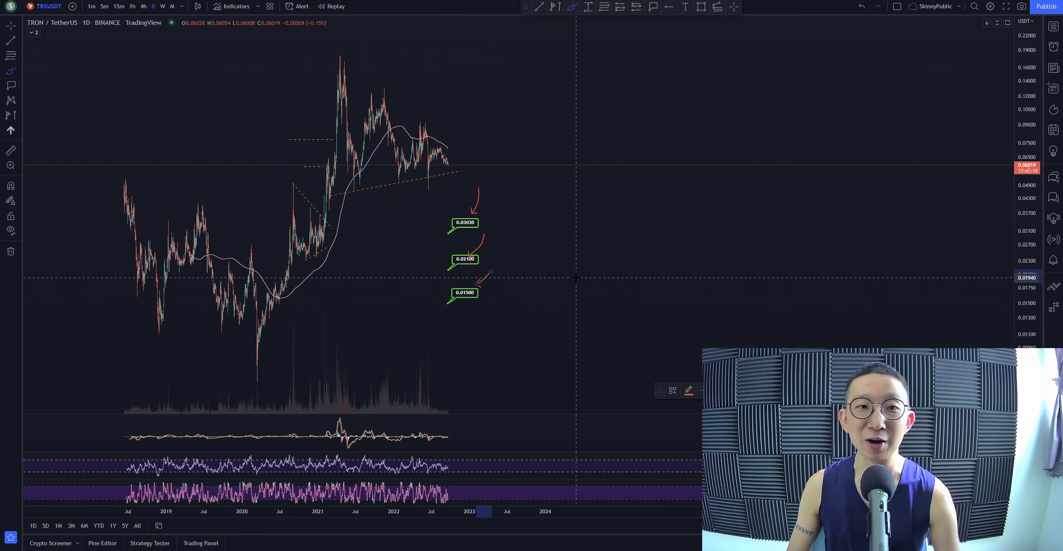
key(ctrl+z)
key(ctrl+z)
key(ctrl+z)
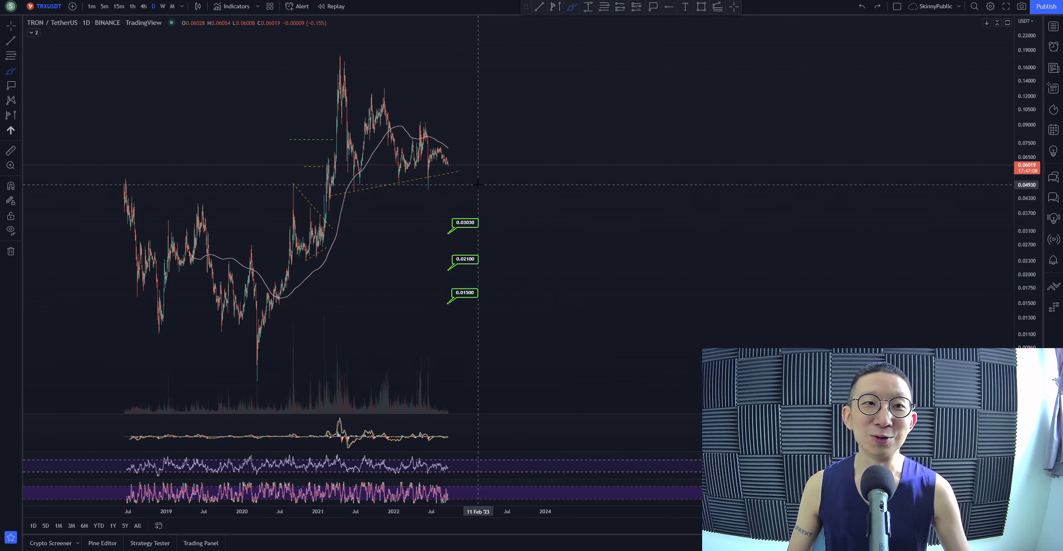
Sketch a red path down to the 0.01500 target, then undo it
scroll(459, 249, up, 4)
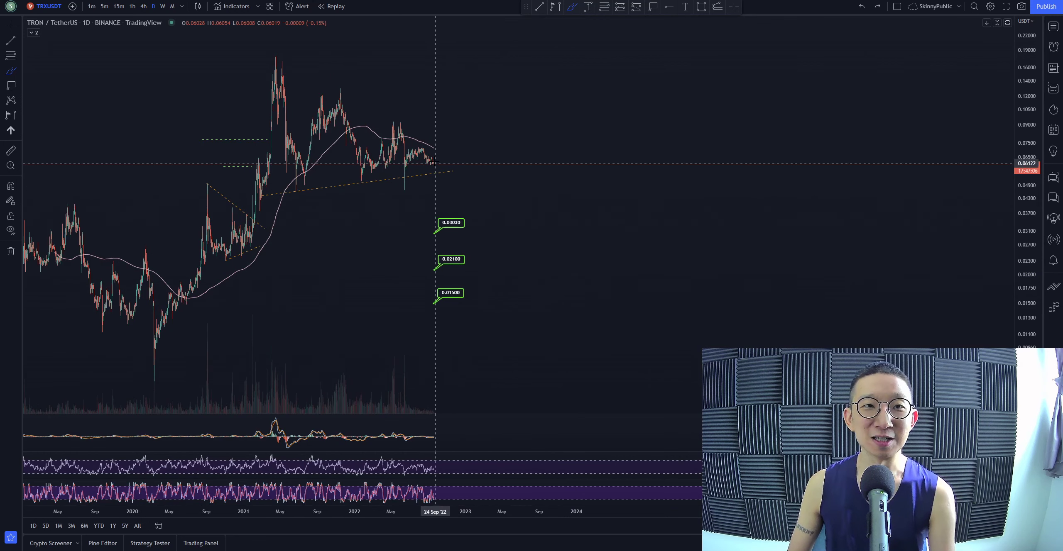
drag(434, 164, 452, 290)
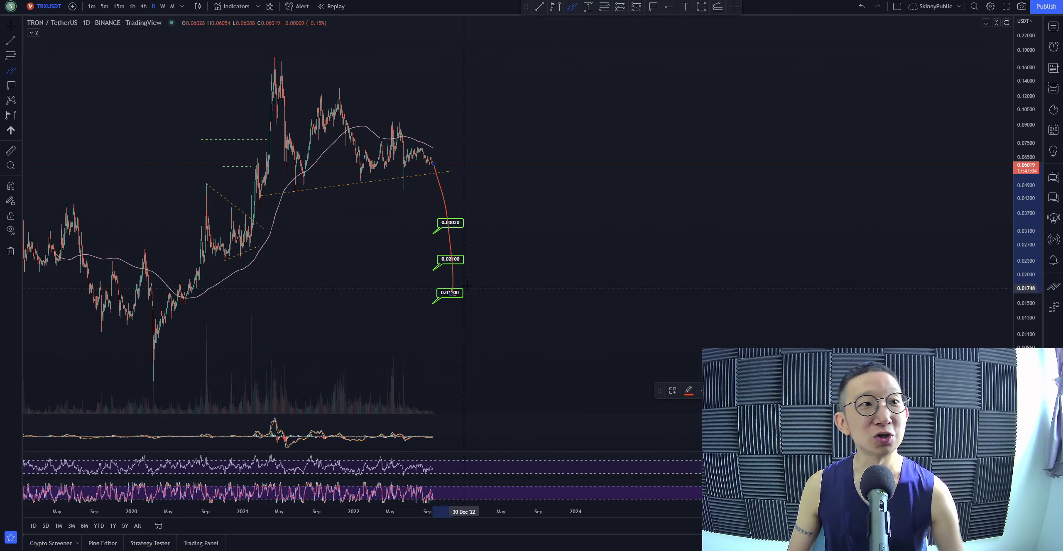
key(ctrl+z)
Zoom the time axis in on 2021-onward price above the 0.03030, 0.02100 and 0.01500 targets
scroll(469, 208, up, 3)
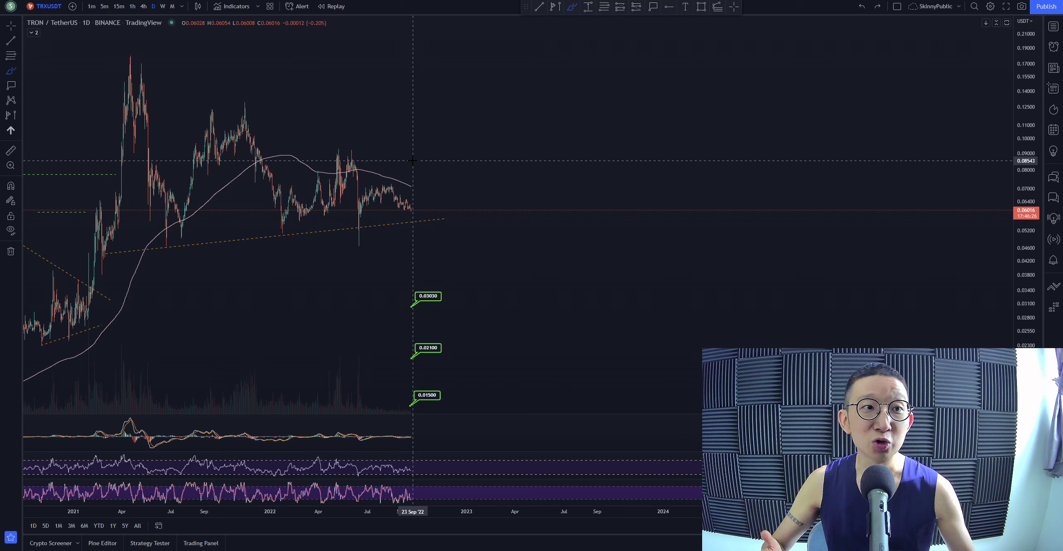
Zoom out and pan back to 2019, then circle the 2021–2022 peaks in red
scroll(413, 162, down, 4)
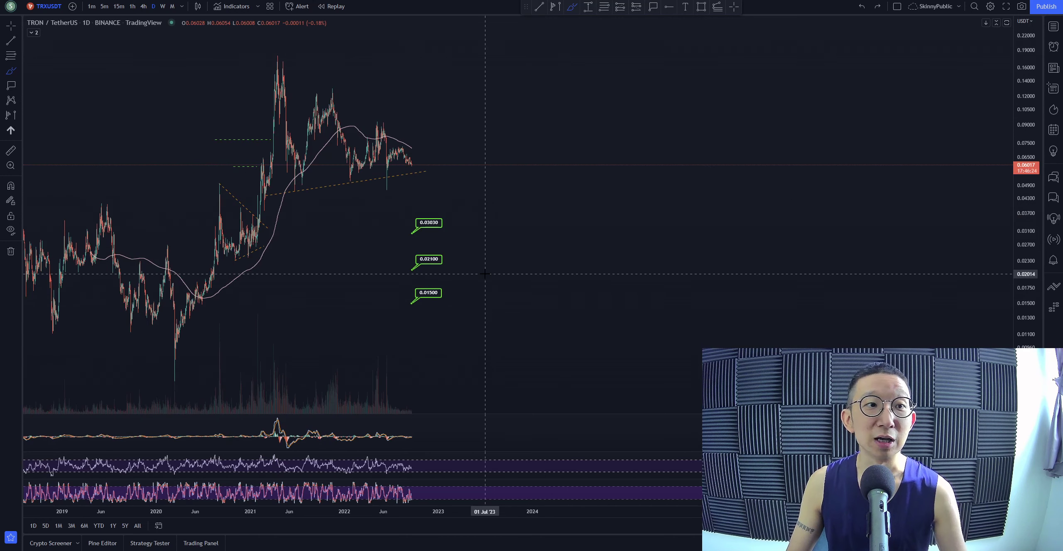
scroll(486, 270, down, 2)
drag(690, 286, 566, 282)
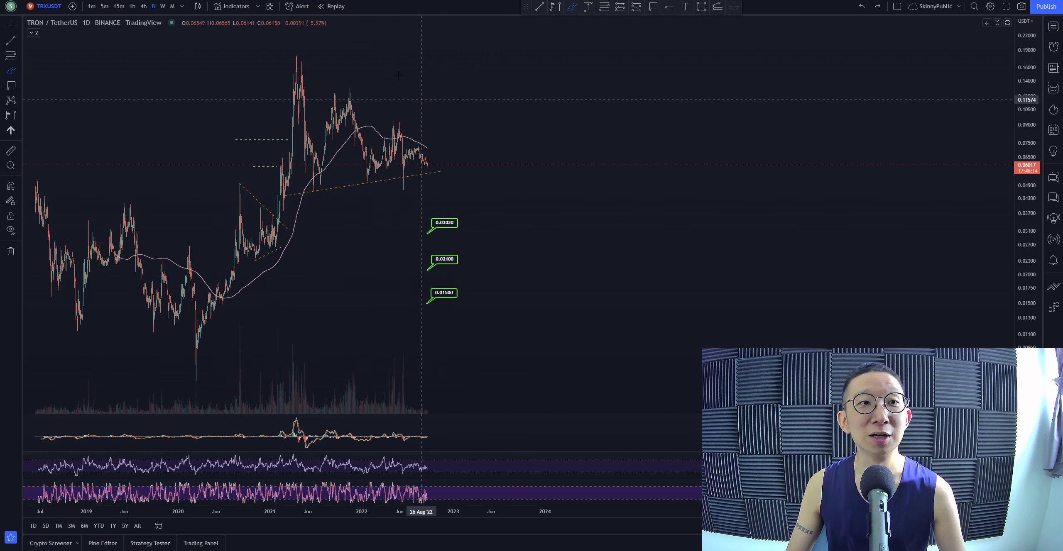
mouse_move(420, 98)
mouse_down()
mouse_move(279, 61)
mouse_move(328, 158)
mouse_move(422, 92)
mouse_up()
key(Delete)
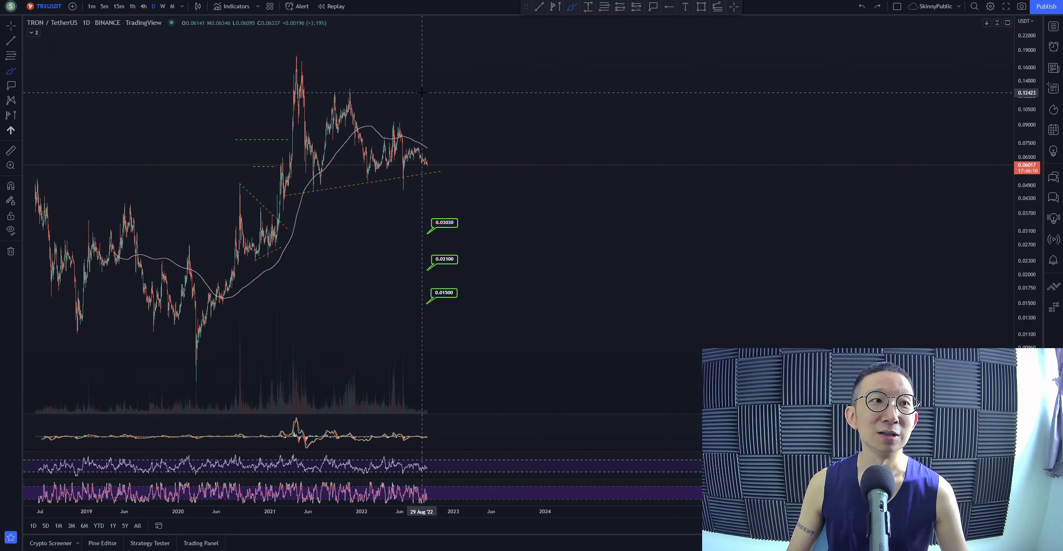
mouse_move(424, 93)
mouse_down()
mouse_move(265, 71)
mouse_move(428, 92)
mouse_up()
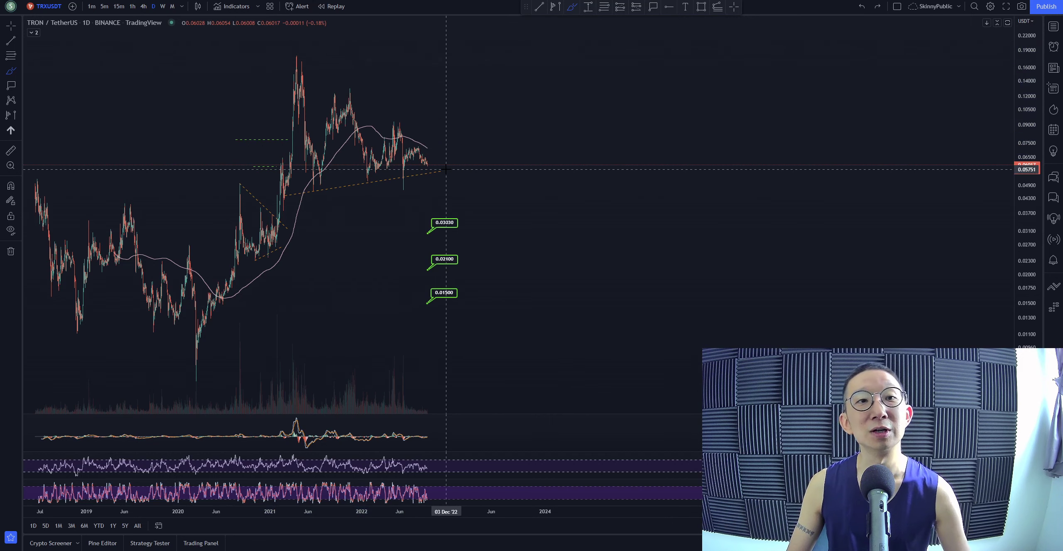
Draw a short red arrow from the latest candle down below the trendline
drag(428, 163, 451, 239)
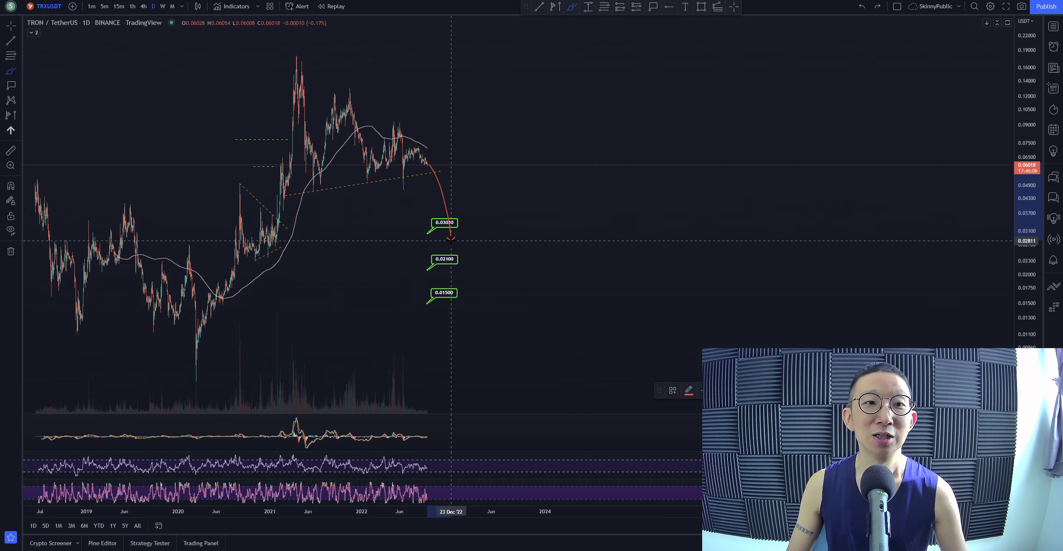
key(ctrl+z)
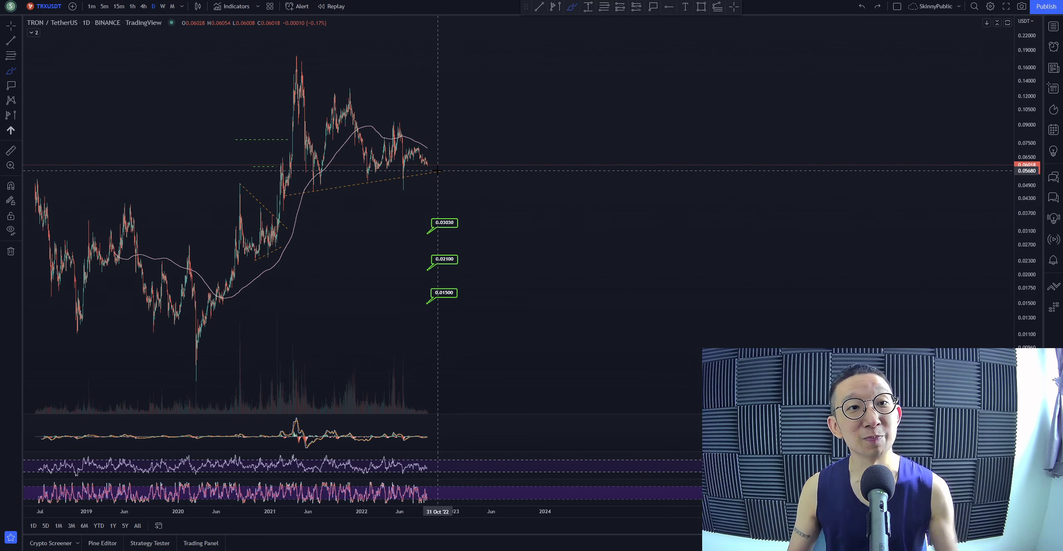
scroll(362, 175, right, 3)
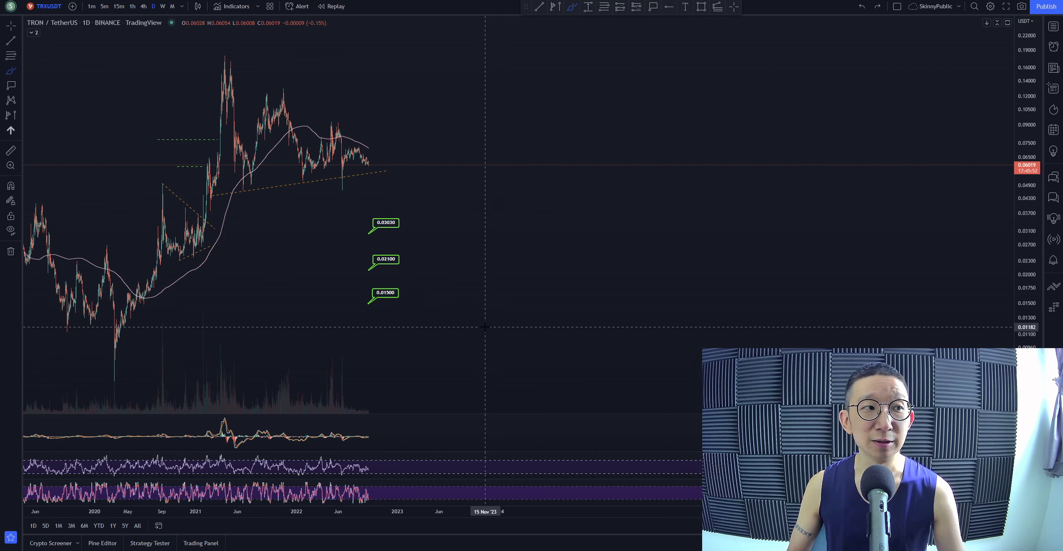
drag(371, 163, 402, 299)
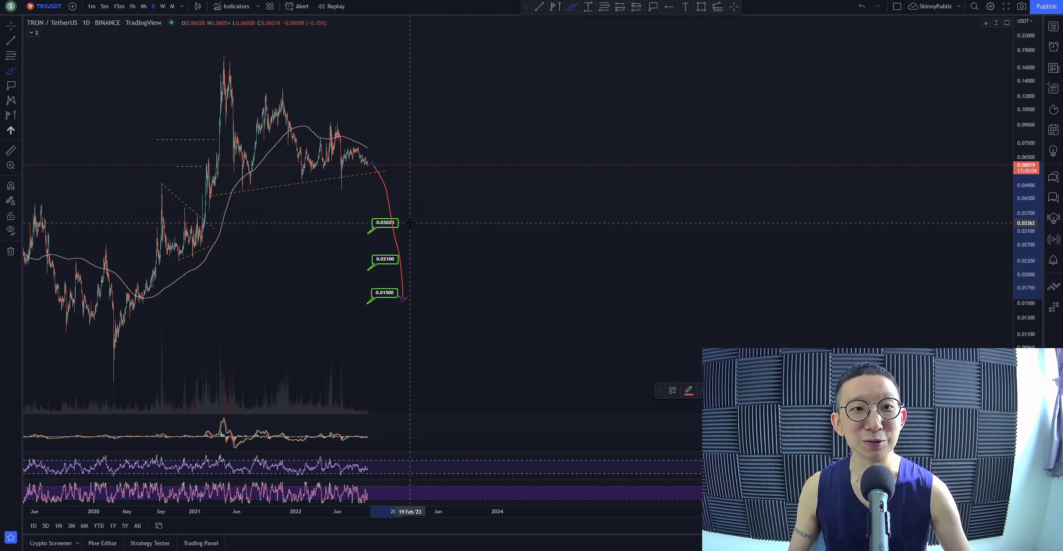
Undo the short arrow and try two red paths down to 0.01500, undoing each
key(ctrl+z)
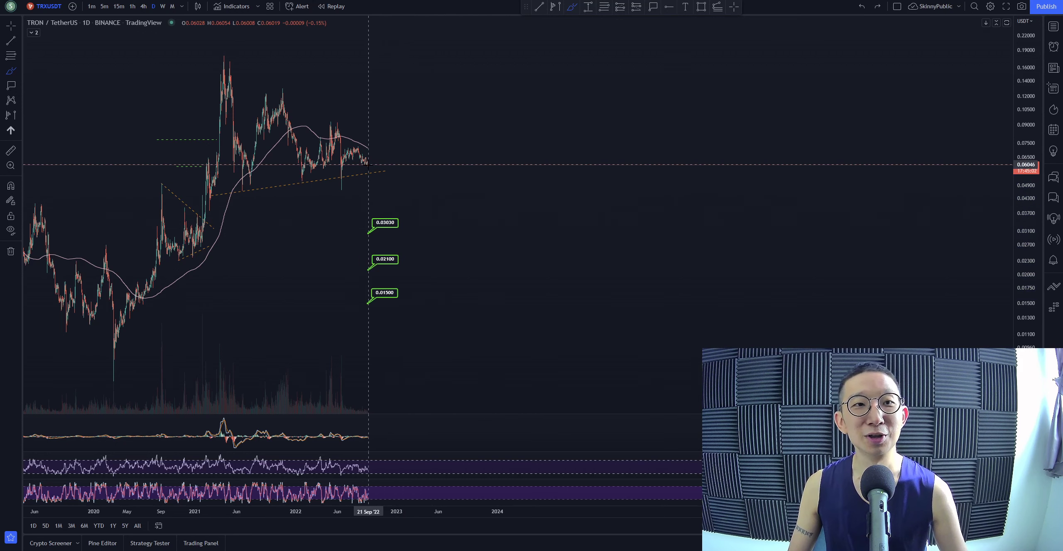
drag(369, 165, 391, 319)
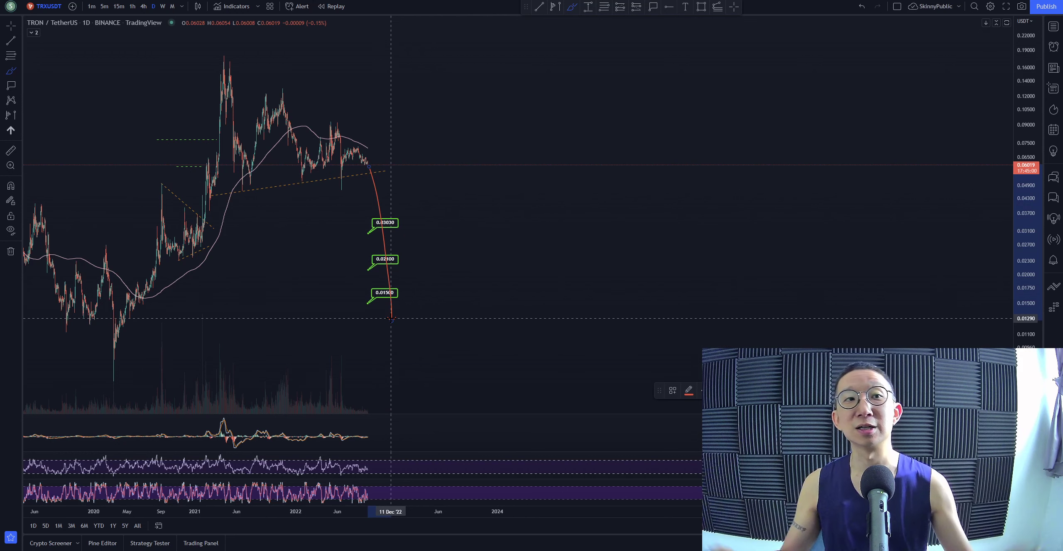
key(ctrl+z)
drag(369, 165, 388, 311)
key(ctrl+z)
Draw and undo a looping red arrow and two red arrows down to the lowest target
mouse_move(389, 113)
mouse_down()
mouse_move(375, 100)
mouse_move(119, 179)
mouse_move(352, 219)
mouse_up()
key(ctrl+z)
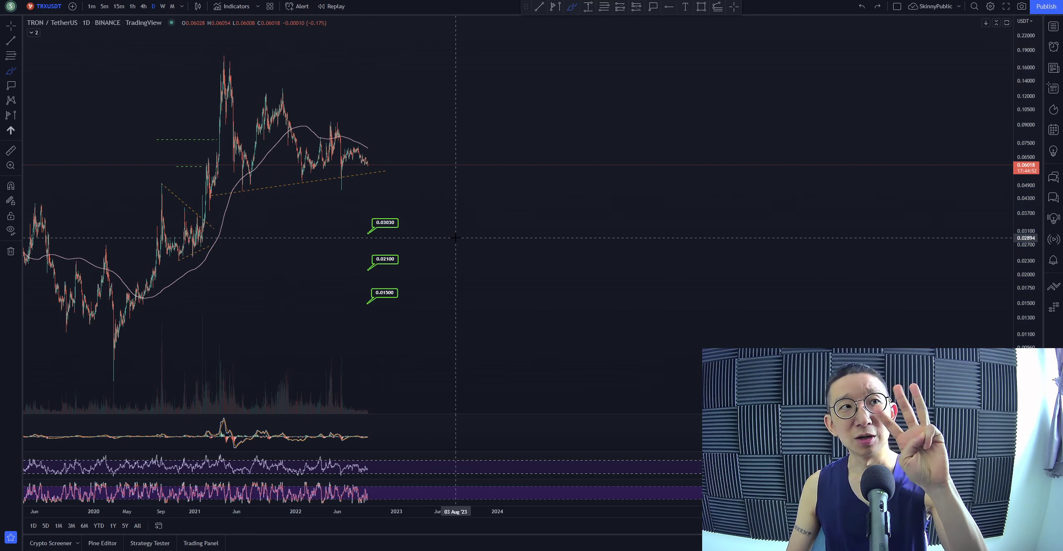
drag(358, 153, 406, 306)
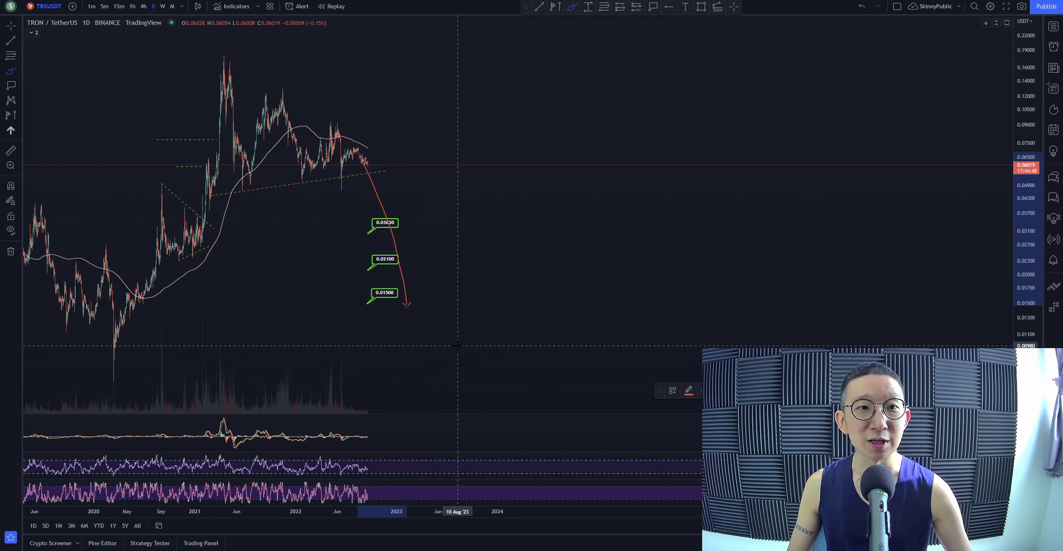
key(ctrl+z)
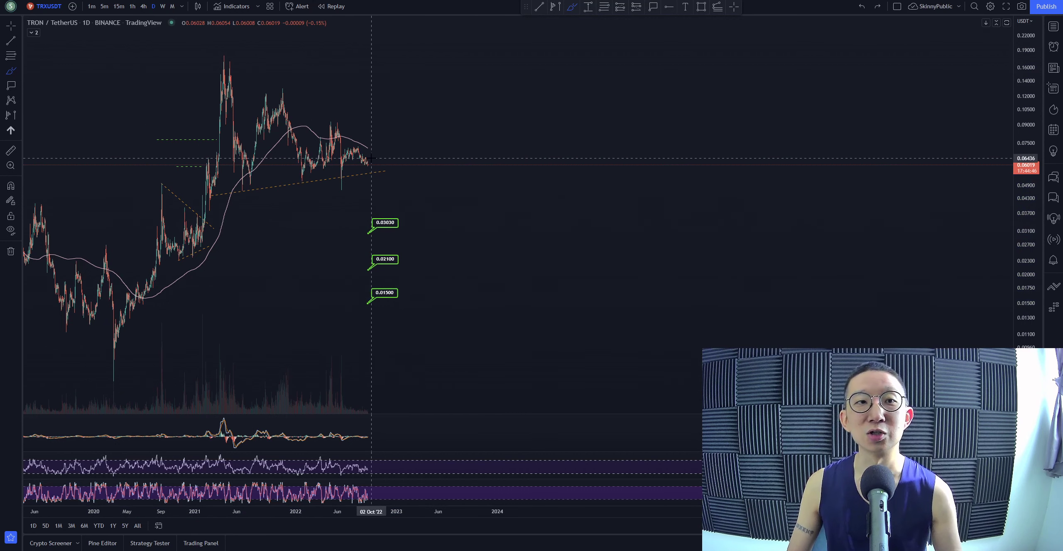
drag(371, 160, 389, 305)
key(ctrl+z)
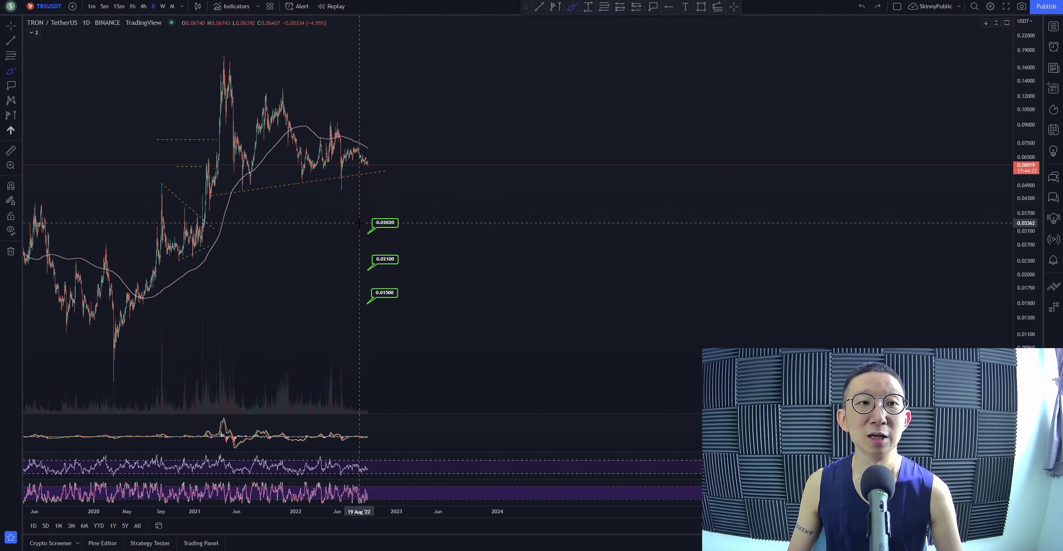
Zoom in and mark the trendline low and earlier bounce with red circle and arrows, then undo them
scroll(359, 223, up, 3)
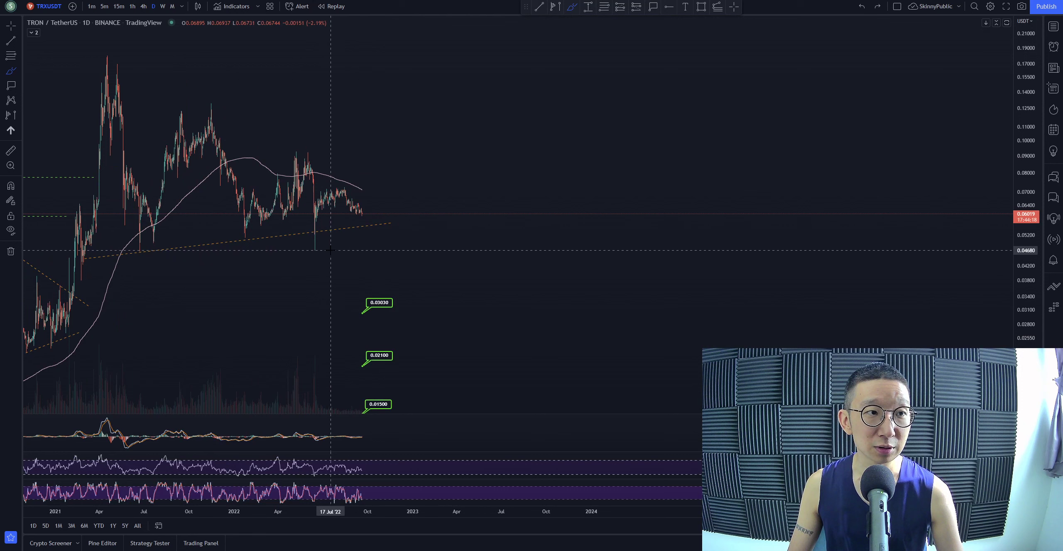
drag(266, 227, 264, 226)
drag(144, 279, 136, 254)
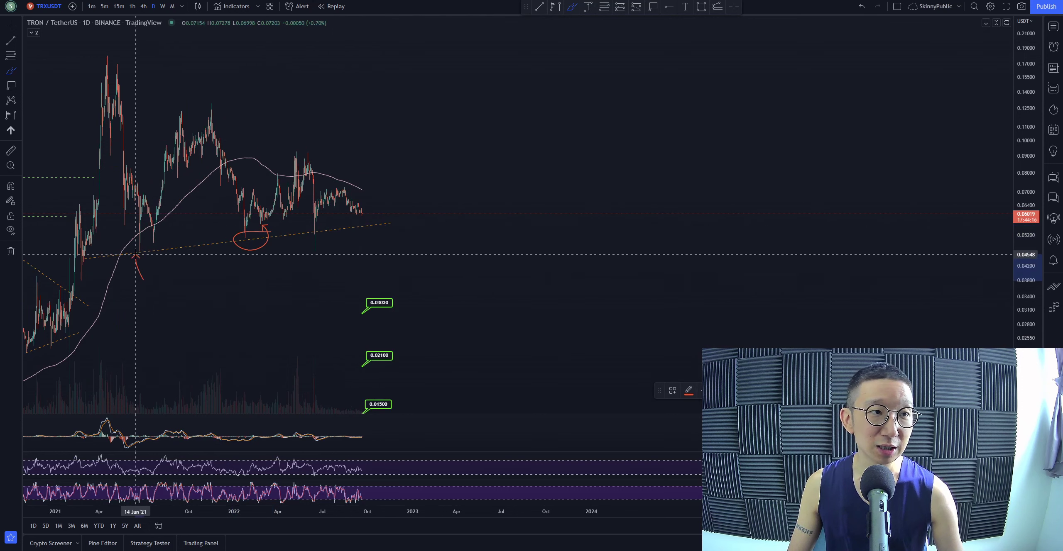
key(ctrl+z)
key(ctrl+z)
mouse_move(315, 245)
mouse_down()
mouse_move(337, 188)
mouse_move(351, 195)
mouse_move(446, 344)
mouse_up()
key(ctrl+z)
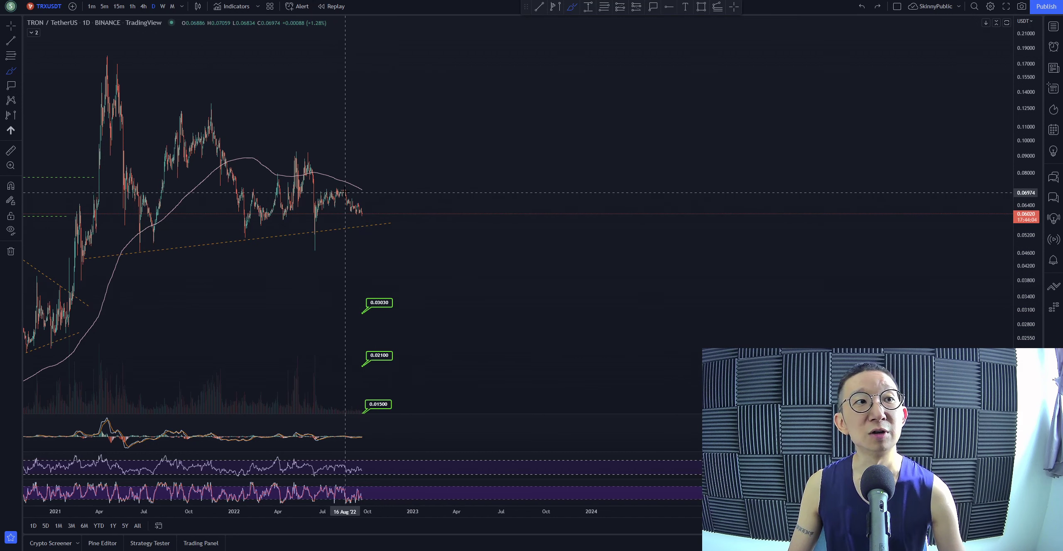
Zoom out to show history back to 2018, then draw and remove an orange loop
scroll(361, 203, down, 3)
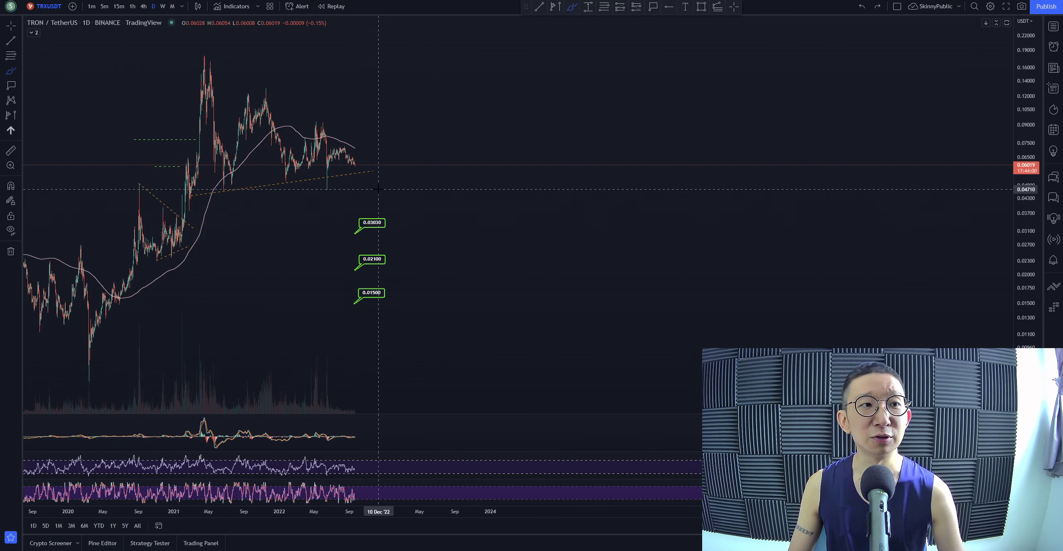
scroll(262, 112, down, 2)
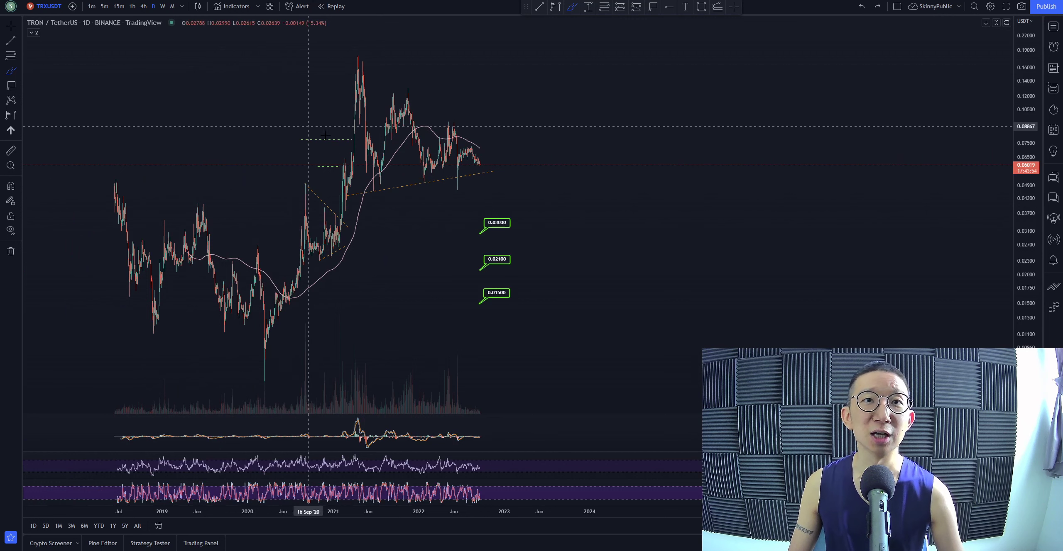
mouse_move(91, 56)
mouse_down()
mouse_move(451, 71)
mouse_move(735, 237)
mouse_move(173, 349)
mouse_move(116, 51)
mouse_up()
key(Delete)
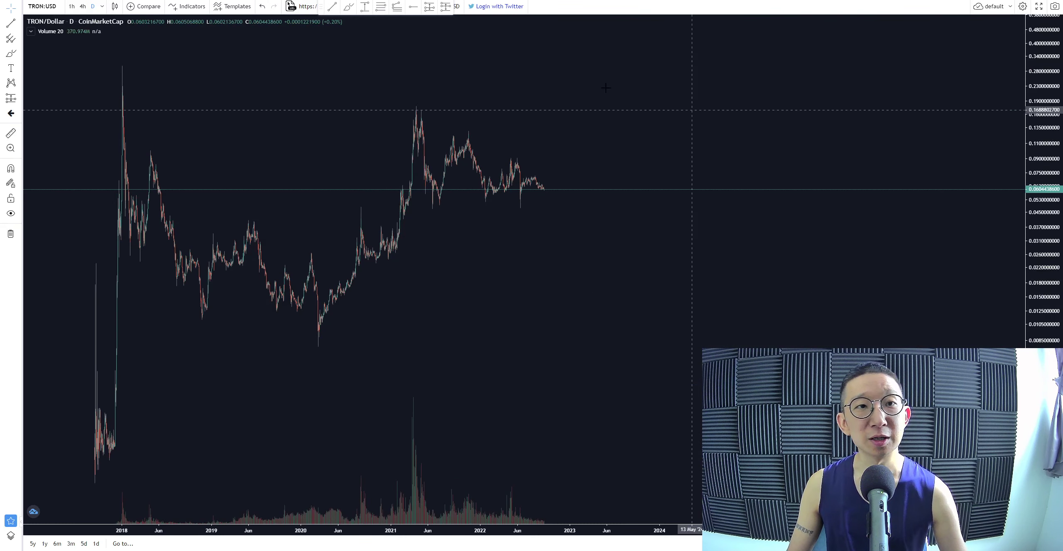
Pan and zoom the TRON/Dollar chart to show 2018 onward, then brush and undo a test sketch
drag(540, 187, 527, 135)
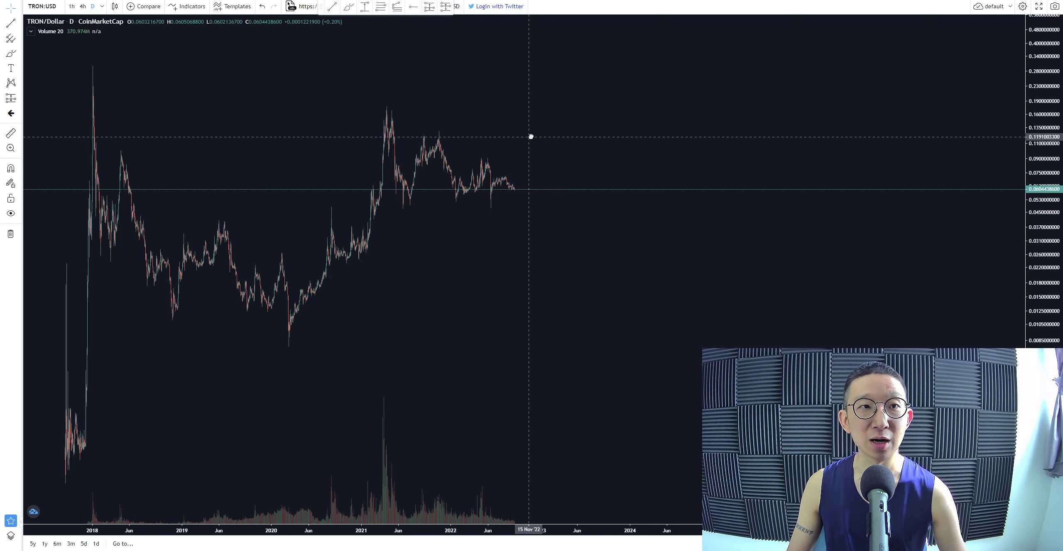
scroll(403, 164, up, 1)
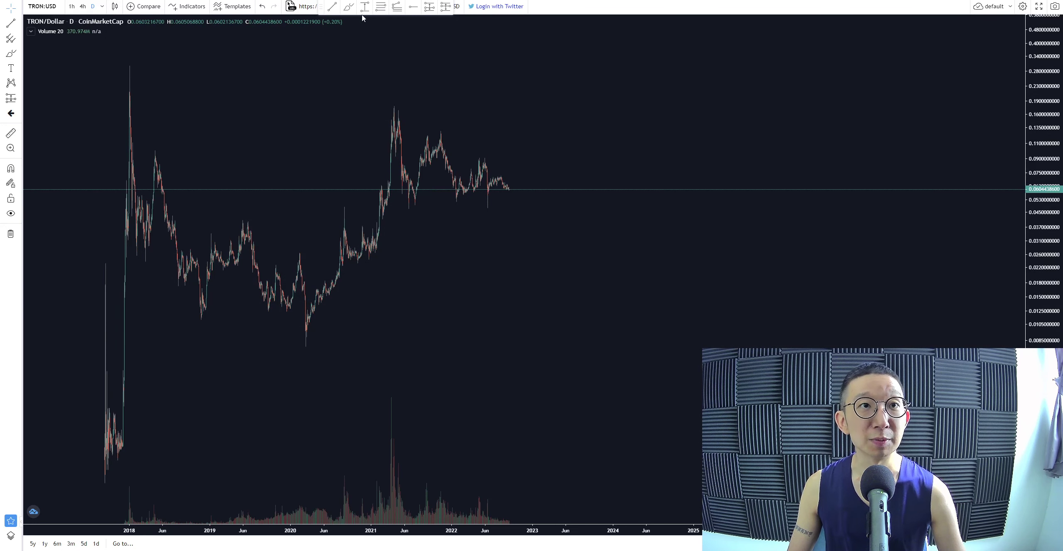
click(348, 9)
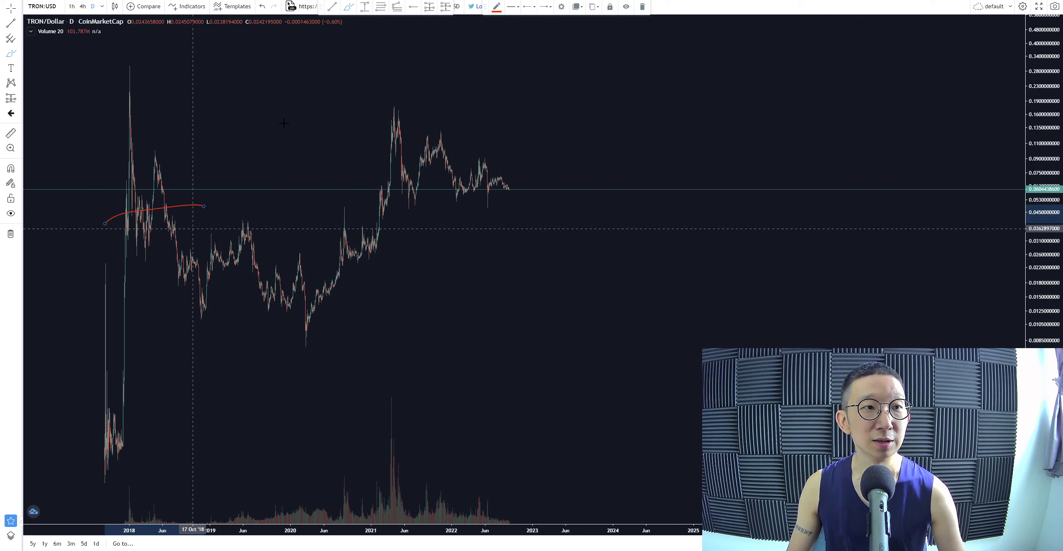
key(ctrl+z)
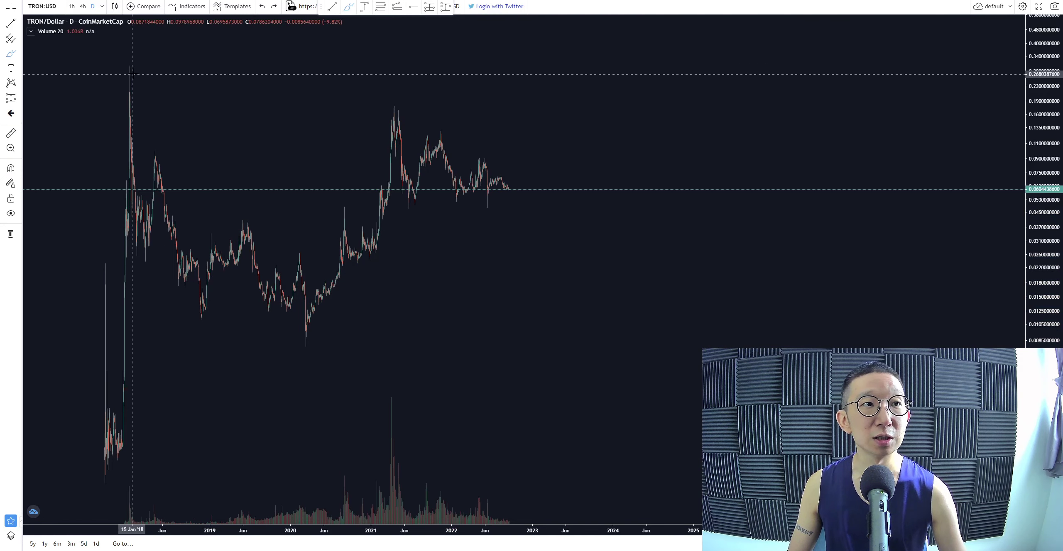
drag(133, 71, 695, 158)
drag(301, 348, 740, 291)
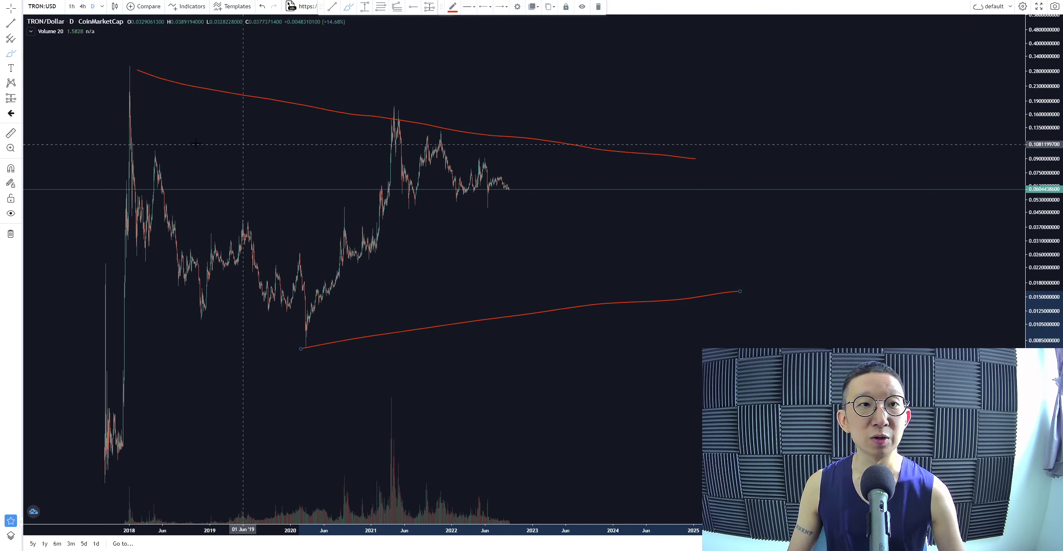
mouse_move(112, 88)
mouse_down()
mouse_move(301, 337)
mouse_move(396, 185)
mouse_move(403, 118)
mouse_move(559, 279)
mouse_move(556, 295)
mouse_move(574, 255)
mouse_up()
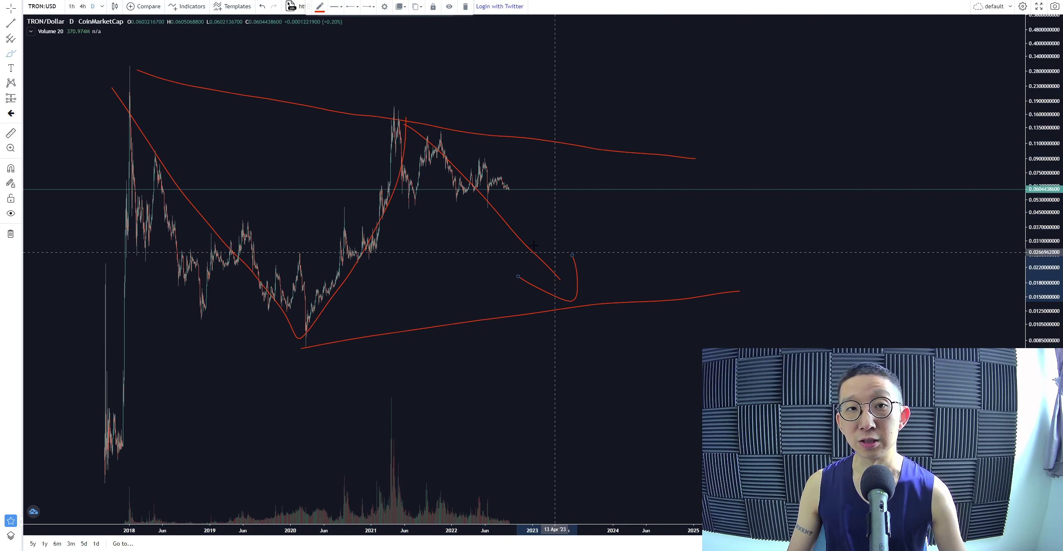
drag(386, 213, 510, 211)
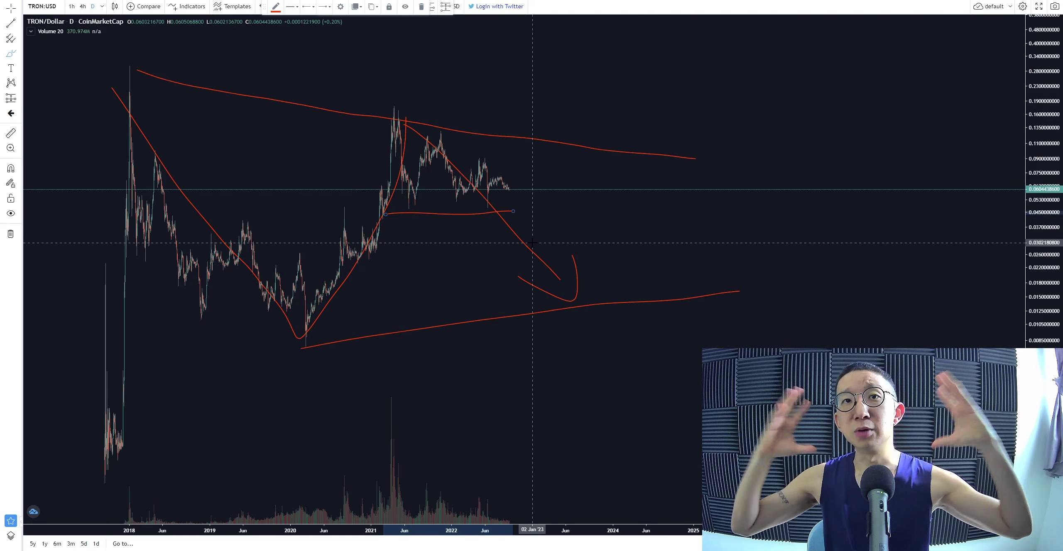
mouse_move(561, 282)
mouse_down()
mouse_move(635, 193)
mouse_move(685, 239)
mouse_move(713, 220)
mouse_move(785, 37)
mouse_move(795, 80)
mouse_up()
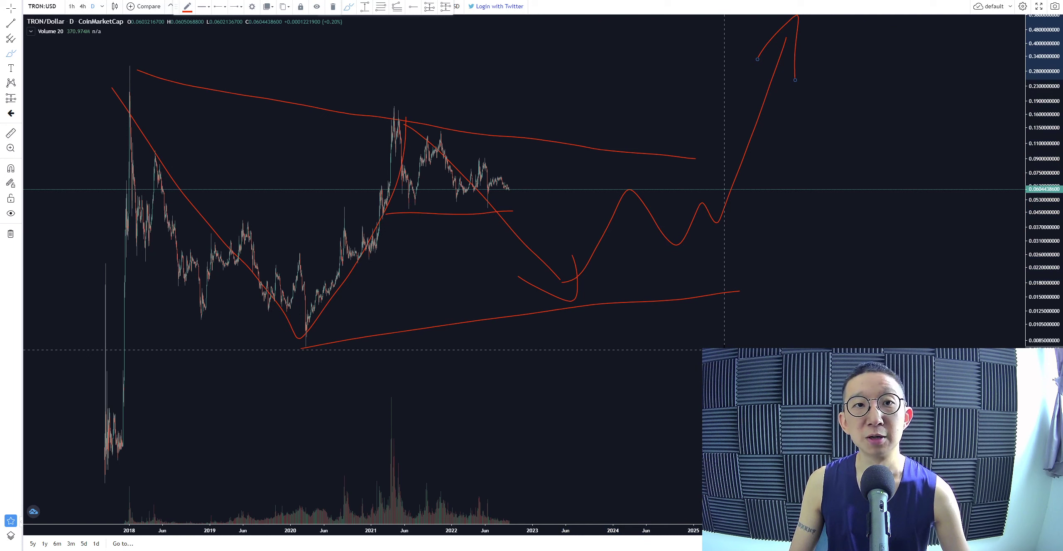
Clear the red drawings, then sketch and remove a bullish path rising from the last candle
key(ctrl+z)
key(ctrl+z)
key(ctrl+z)
key(ctrl+z)
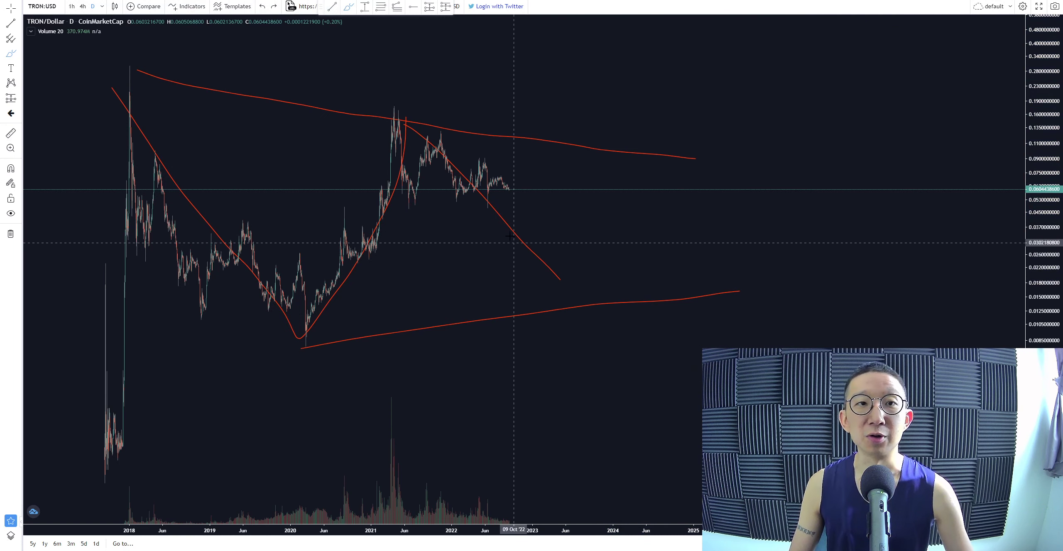
key(ctrl+z)
key(ctrl+z)
key(ctrl+z)
key(ctrl+z)
key(ctrl+z)
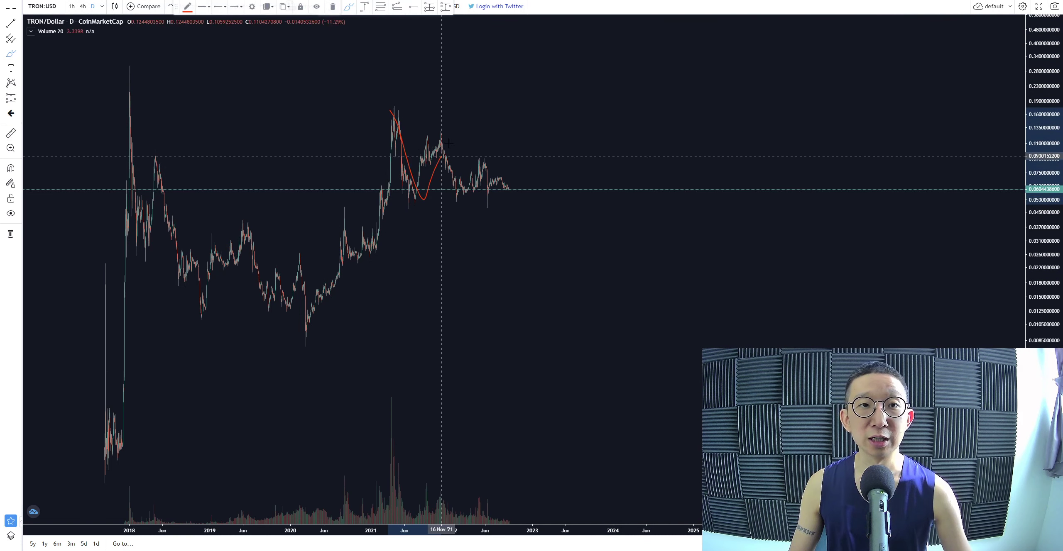
key(ctrl+z)
key(ctrl+z)
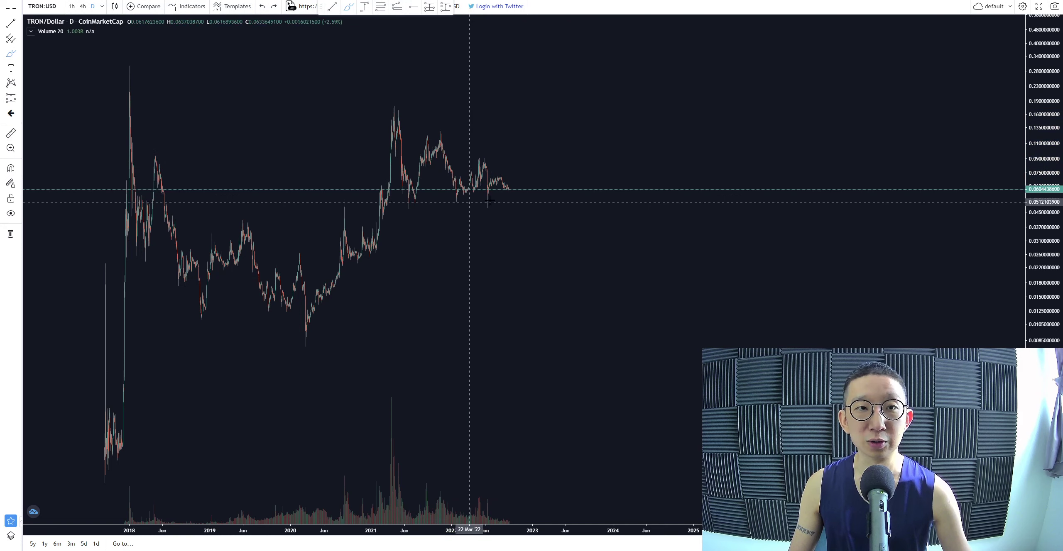
mouse_move(509, 189)
mouse_down()
mouse_move(533, 132)
mouse_move(621, 148)
mouse_move(664, 110)
mouse_move(680, 38)
mouse_up()
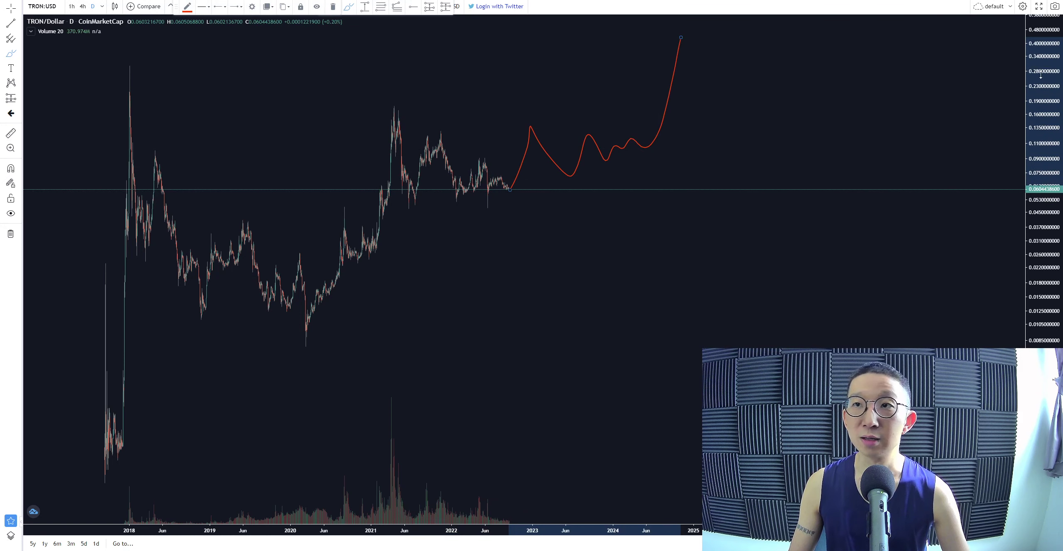
drag(1040, 75, 1040, 120)
scroll(443, 200, down, 1)
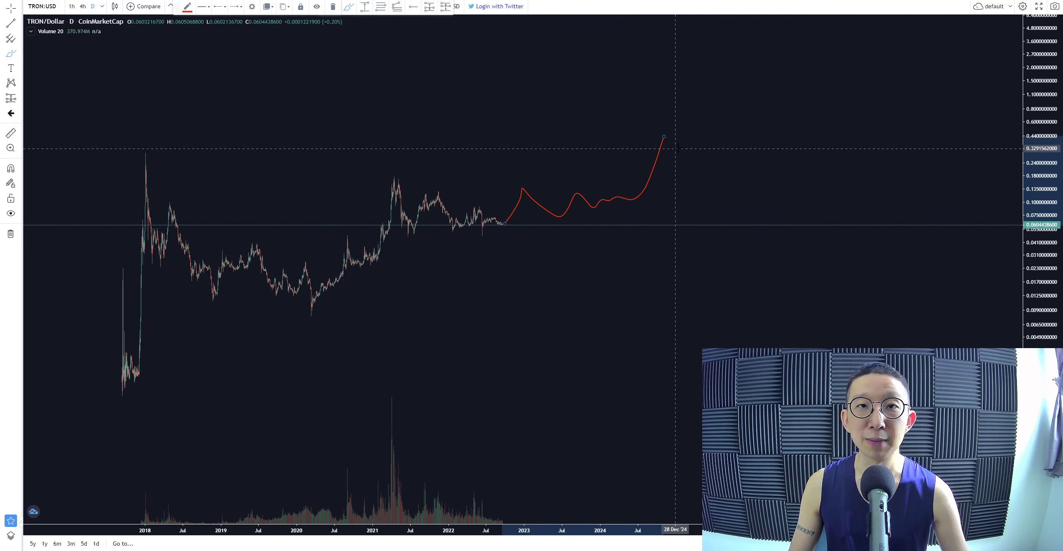
mouse_move(670, 129)
mouse_down()
mouse_move(681, 142)
mouse_move(704, 133)
mouse_move(724, 63)
mouse_move(745, 68)
mouse_move(778, 52)
mouse_move(790, 12)
mouse_up()
key(ctrl+z)
key(ctrl+z)
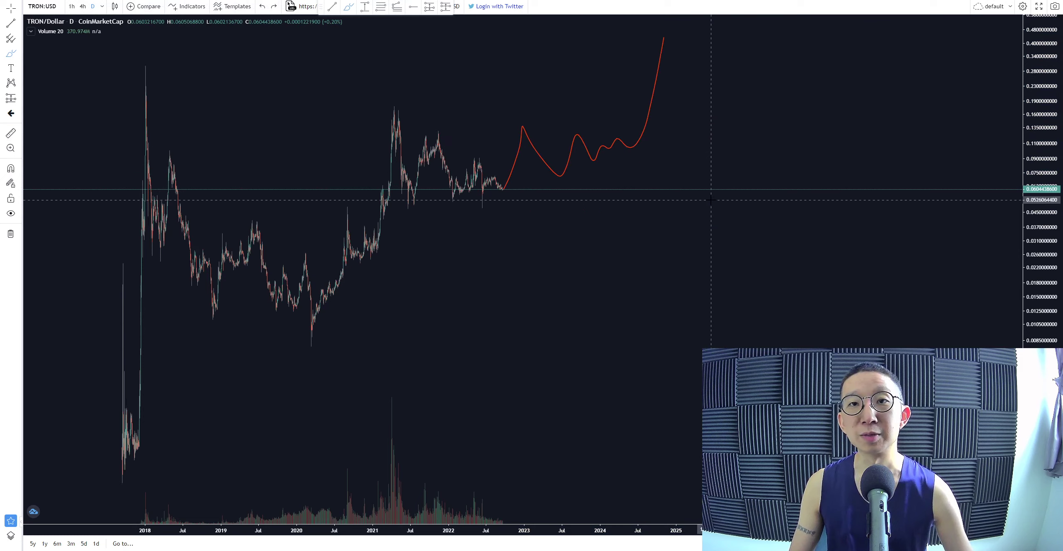
key(ctrl+z)
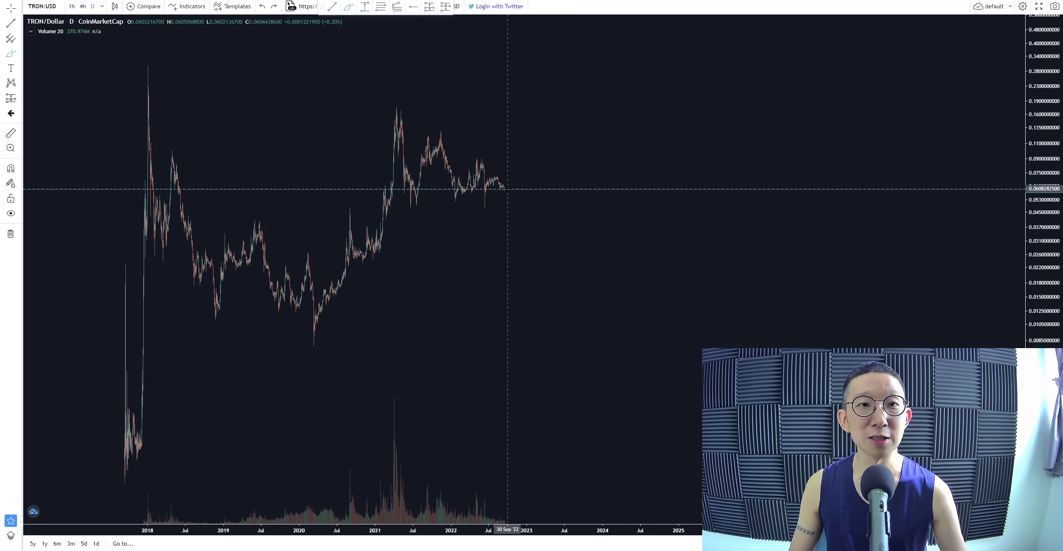
Sketch and undo a bearish path, then measure the drop to 0.01511 and dismiss it
mouse_move(504, 188)
mouse_down()
mouse_move(575, 266)
mouse_move(606, 247)
mouse_up()
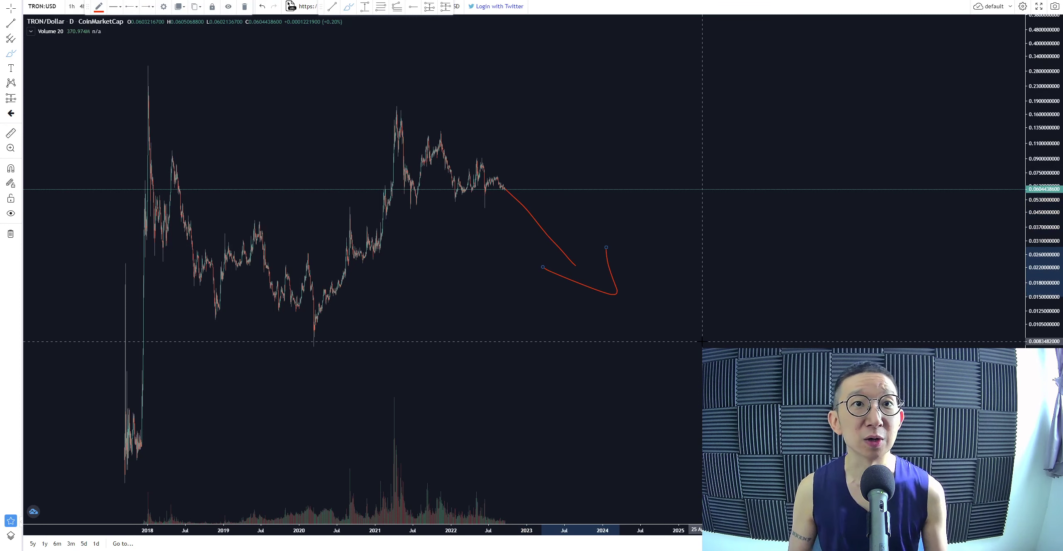
key(ctrl+z)
key(ctrl+z)
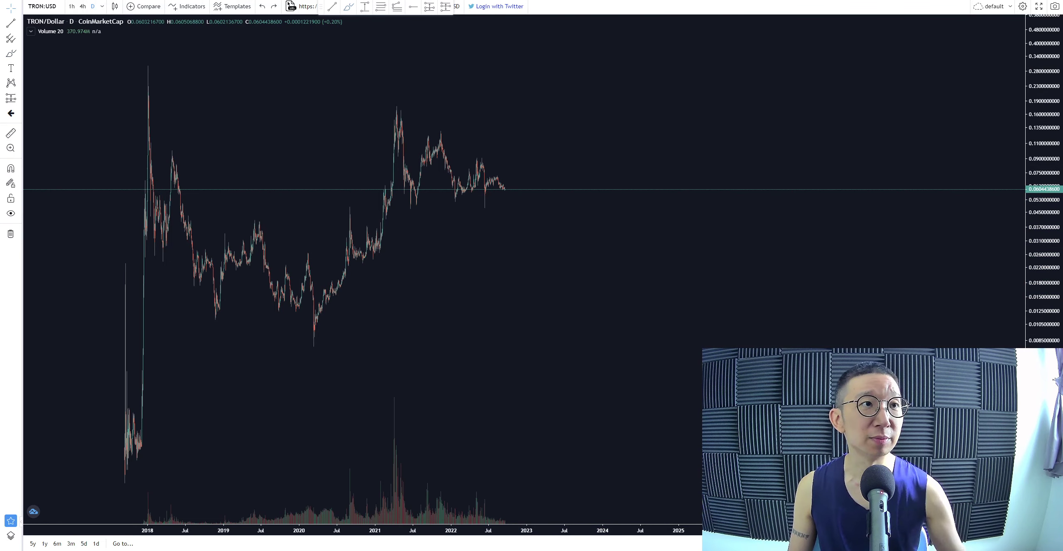
key(ctrl+Tab)
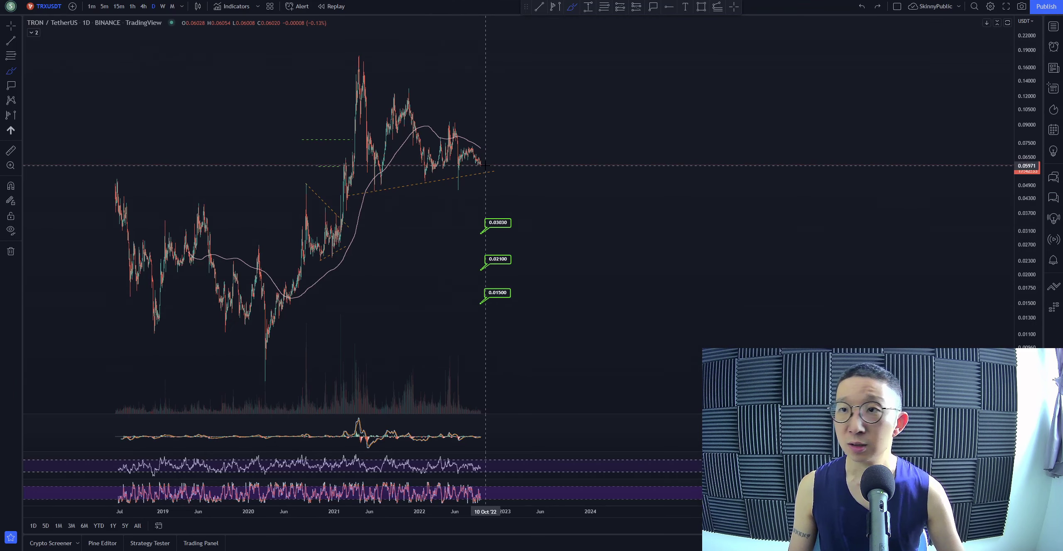
key(Escape)
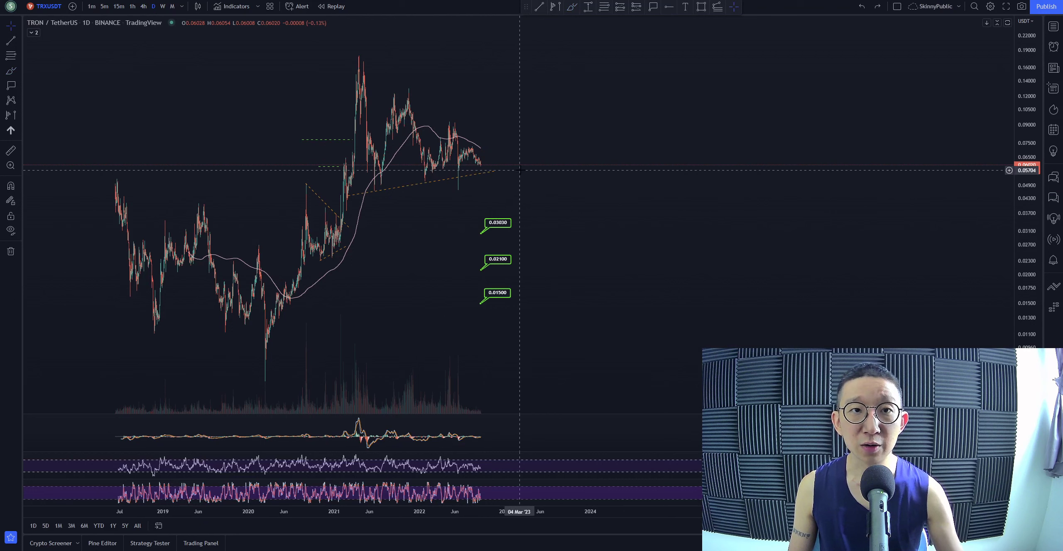
shift+click(531, 165)
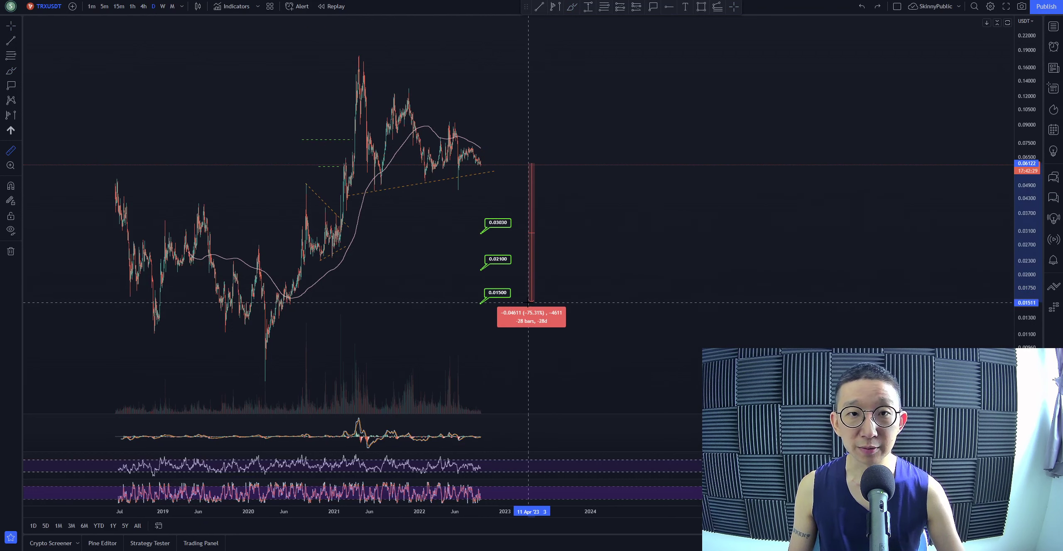
click(524, 326)
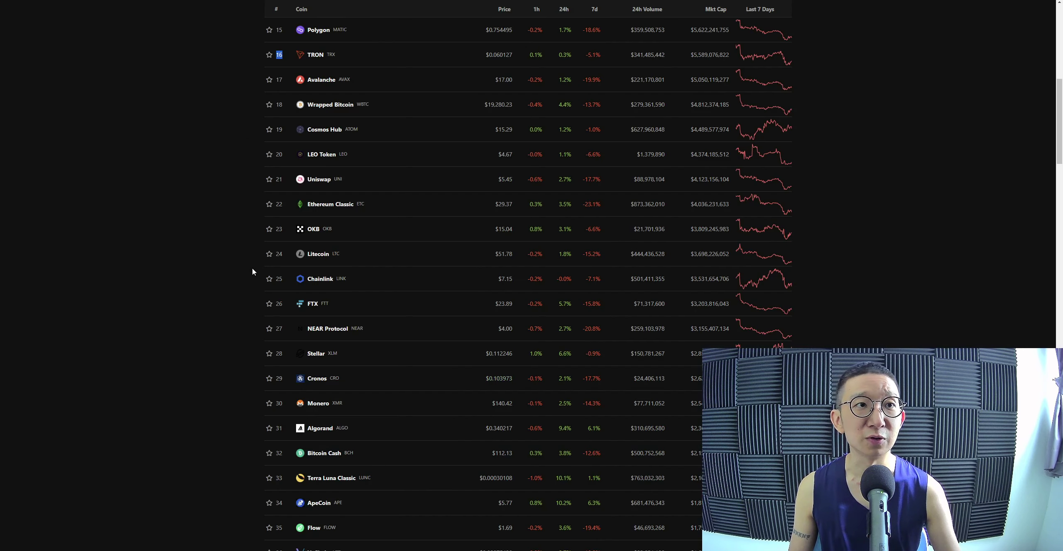
scroll(252, 267, up, 10)
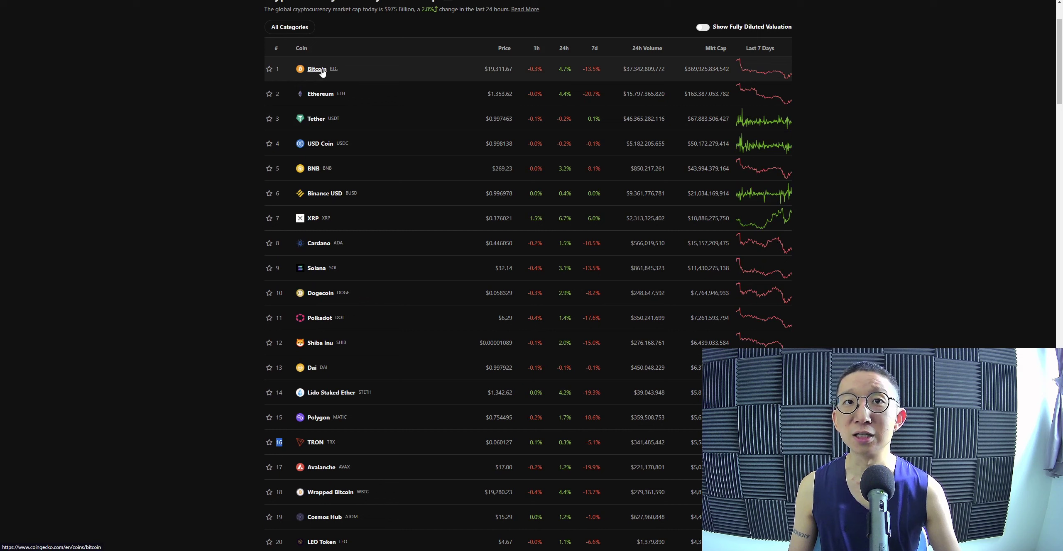
scroll(272, 269, down, 9)
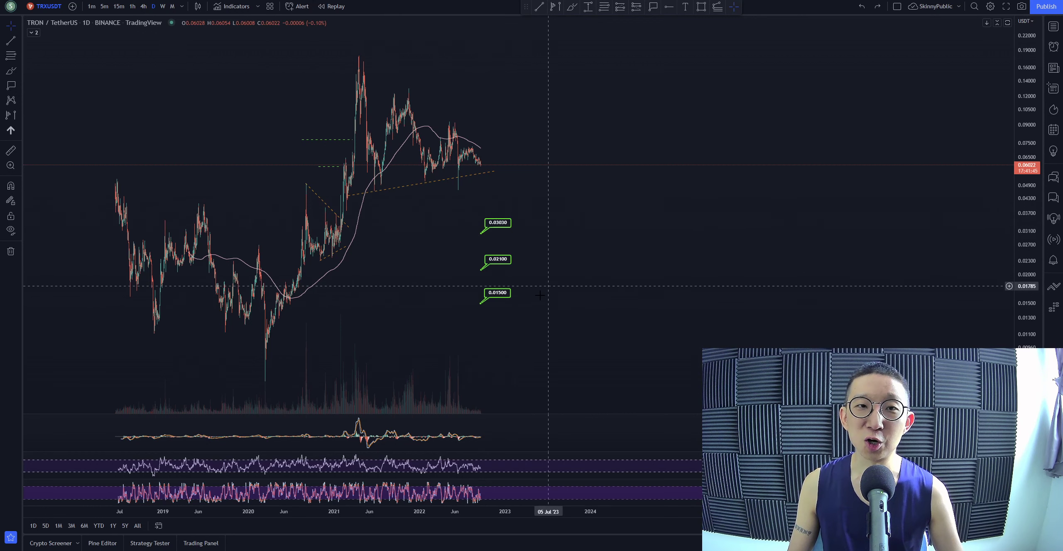
click(572, 7)
drag(482, 167, 523, 299)
key(ctrl+z)
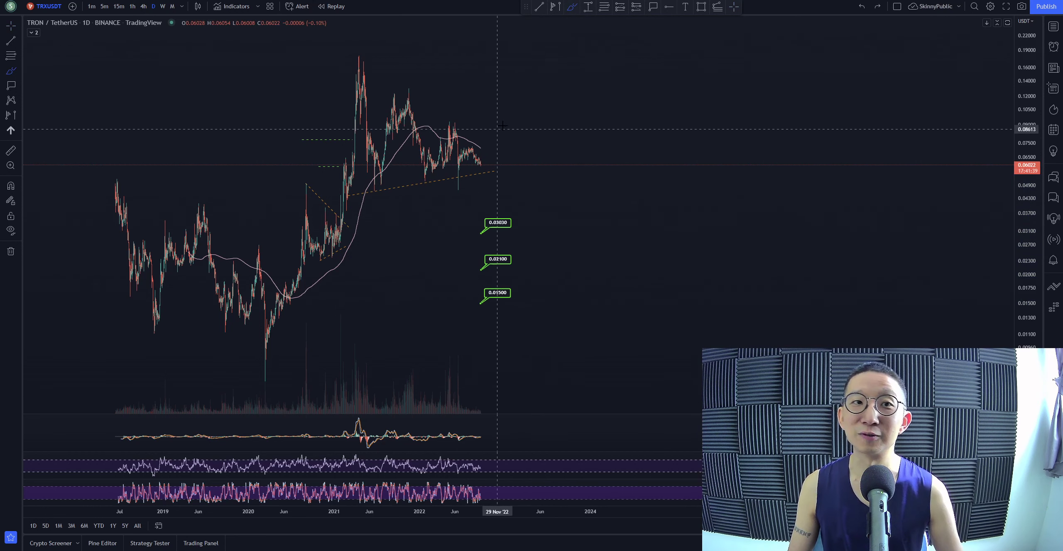
mouse_move(501, 121)
mouse_down()
mouse_move(366, 70)
mouse_move(449, 175)
mouse_move(316, 124)
mouse_move(394, 60)
mouse_move(343, 174)
mouse_move(444, 166)
mouse_up()
key(ctrl+z)
mouse_move(497, 99)
mouse_down()
mouse_move(309, 94)
mouse_move(484, 102)
mouse_up()
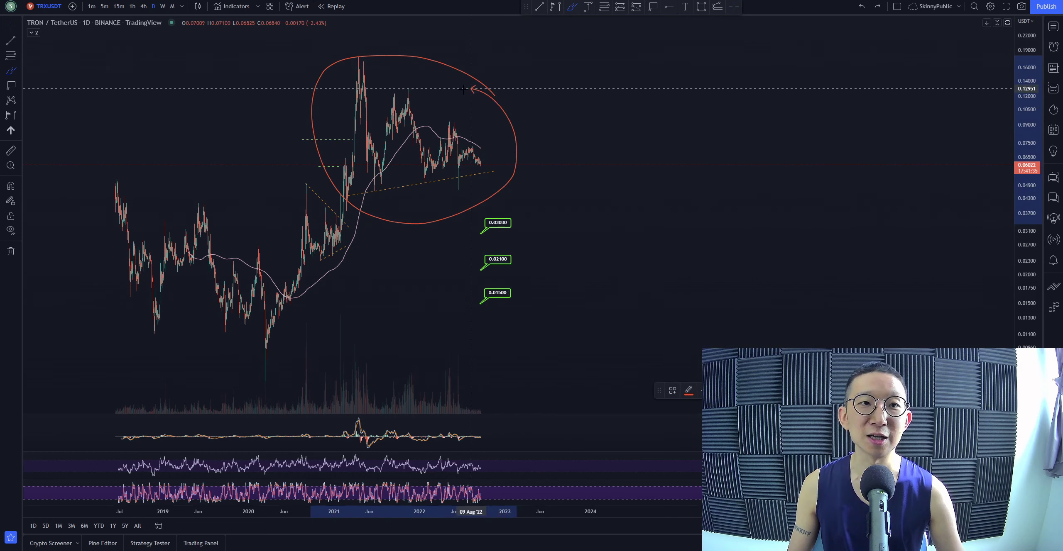
key(ctrl+z)
mouse_move(342, 174)
mouse_down()
mouse_move(382, 124)
mouse_move(472, 167)
mouse_up()
key(ctrl+z)
mouse_move(339, 47)
mouse_down()
mouse_move(463, 87)
mouse_move(515, 135)
mouse_up()
key(ctrl+z)
mouse_move(362, 36)
mouse_down()
mouse_move(365, 61)
mouse_move(401, 62)
mouse_move(400, 85)
mouse_up()
mouse_move(457, 62)
mouse_down()
mouse_move(458, 114)
mouse_move(506, 281)
mouse_up()
key(ctrl+z)
key(ctrl+z)
key(ctrl+z)
key(ctrl+z)
key(ctrl+z)
key(ctrl+z)
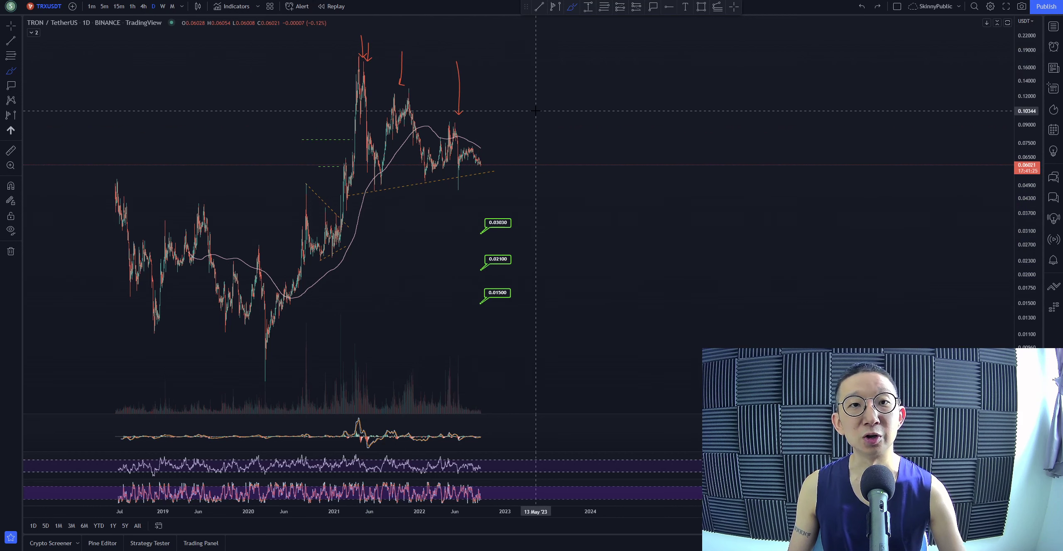
key(ctrl+z)
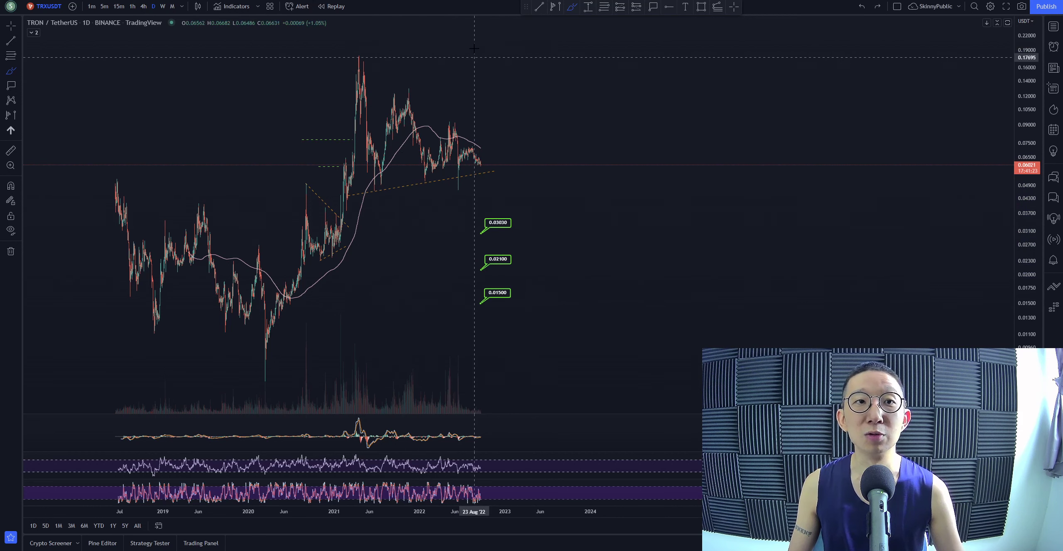
mouse_move(477, 38)
mouse_down()
mouse_move(516, 58)
mouse_move(557, 135)
mouse_move(586, 74)
mouse_move(613, 77)
mouse_move(631, 124)
mouse_move(647, 93)
mouse_move(668, 120)
mouse_move(685, 103)
mouse_move(706, 114)
mouse_move(730, 154)
mouse_move(745, 251)
mouse_up()
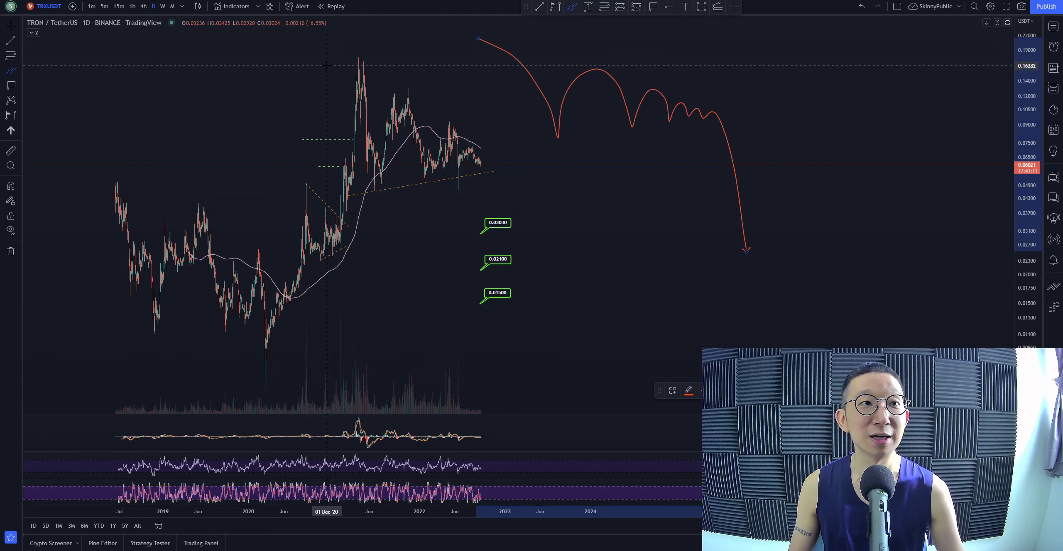
mouse_move(357, 55)
mouse_down()
mouse_move(379, 196)
mouse_move(409, 125)
mouse_move(439, 120)
mouse_move(502, 173)
mouse_move(550, 266)
mouse_up()
key(ctrl+z)
key(ctrl+z)
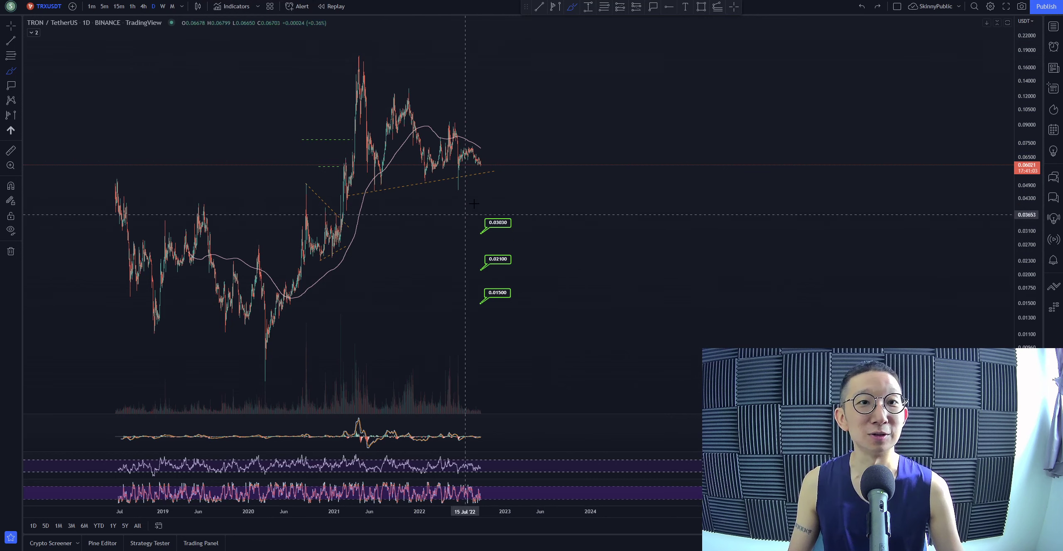
mouse_move(490, 103)
mouse_down()
mouse_move(403, 52)
mouse_move(531, 192)
mouse_up()
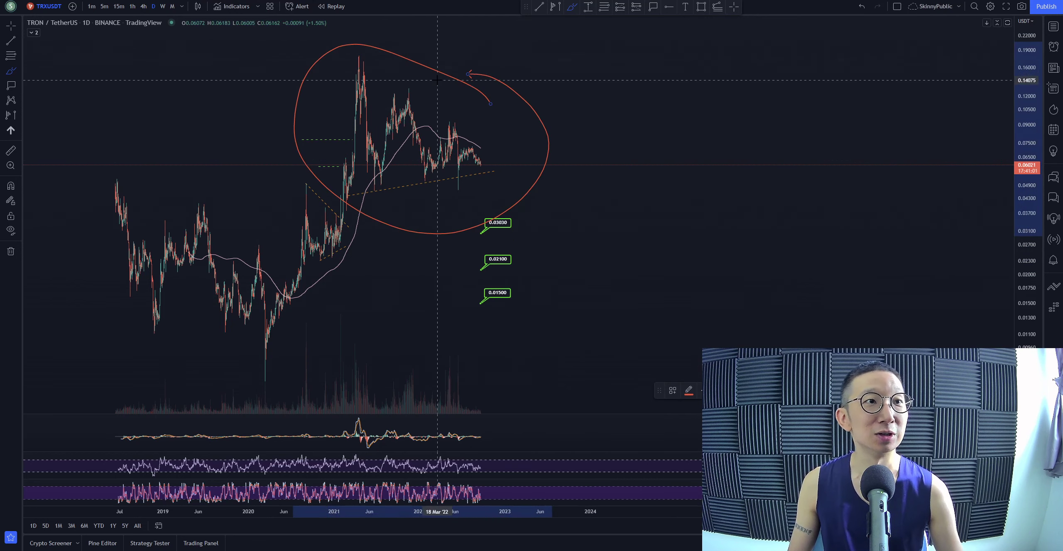
key(ctrl+z)
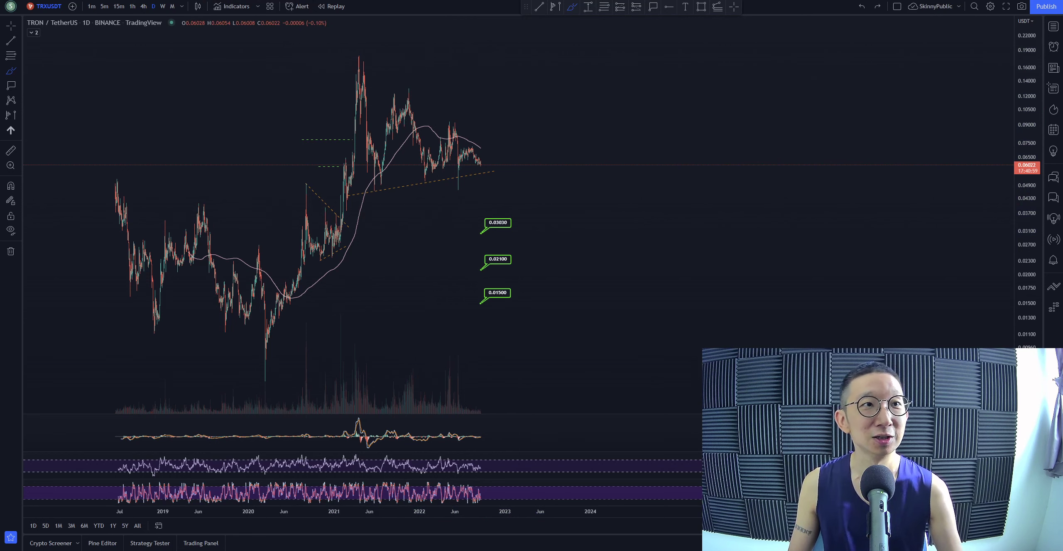
Switch to CoinGecko's rankings, clear the row 16 marking and scroll up slightly
click(232, 1)
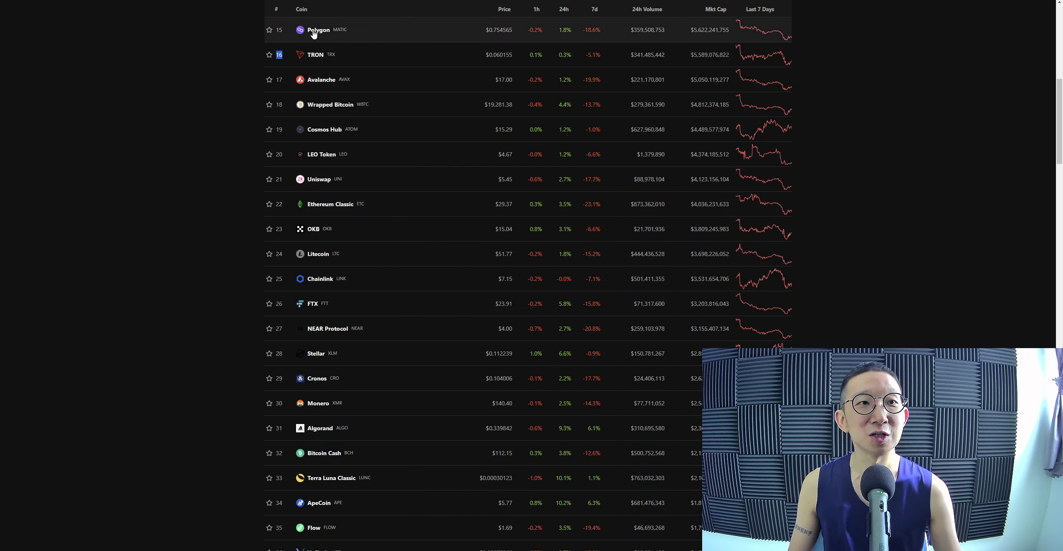
click(159, 180)
scroll(159, 179, up, 2)
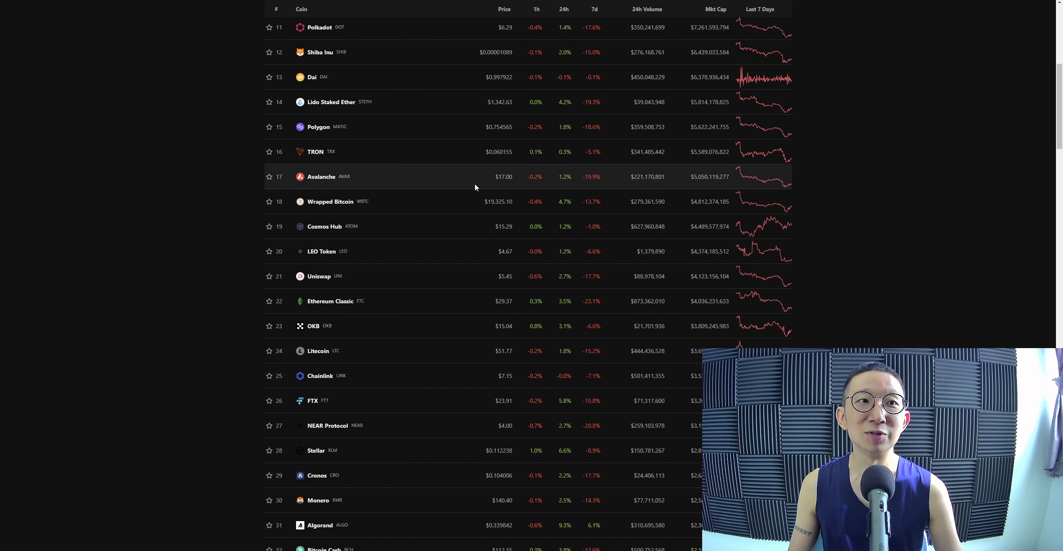